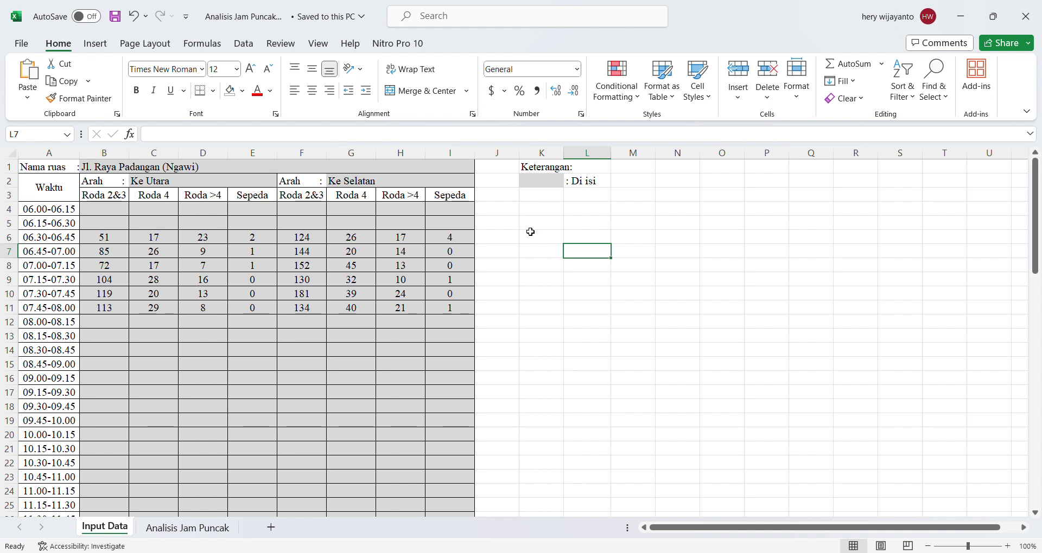
Review the Input Data sheet's road name, both direction labels and the 15-minute vehicle counts from 06.30 to 08.00.
click(531, 224)
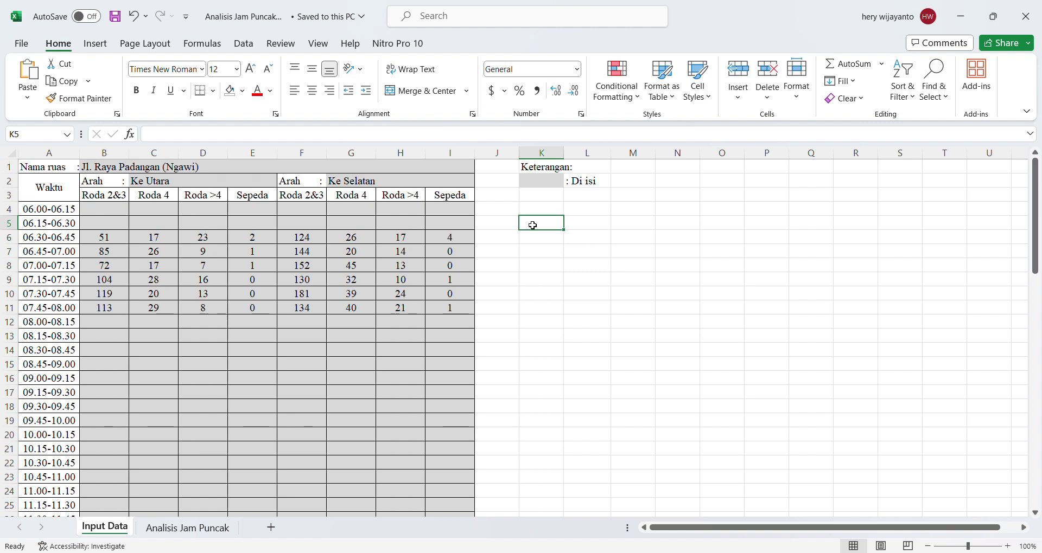
click(510, 224)
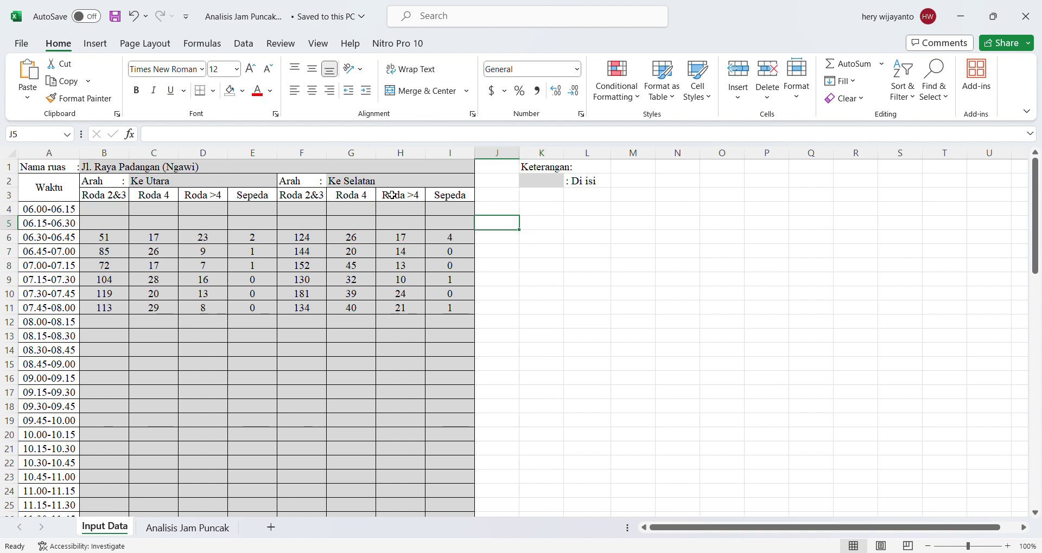
click(96, 169)
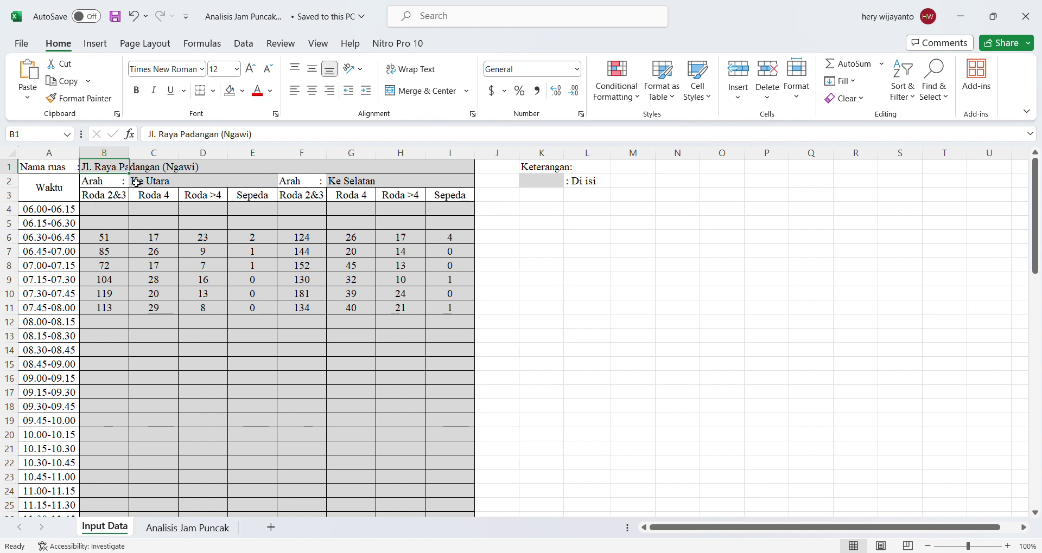
drag(109, 172, 200, 171)
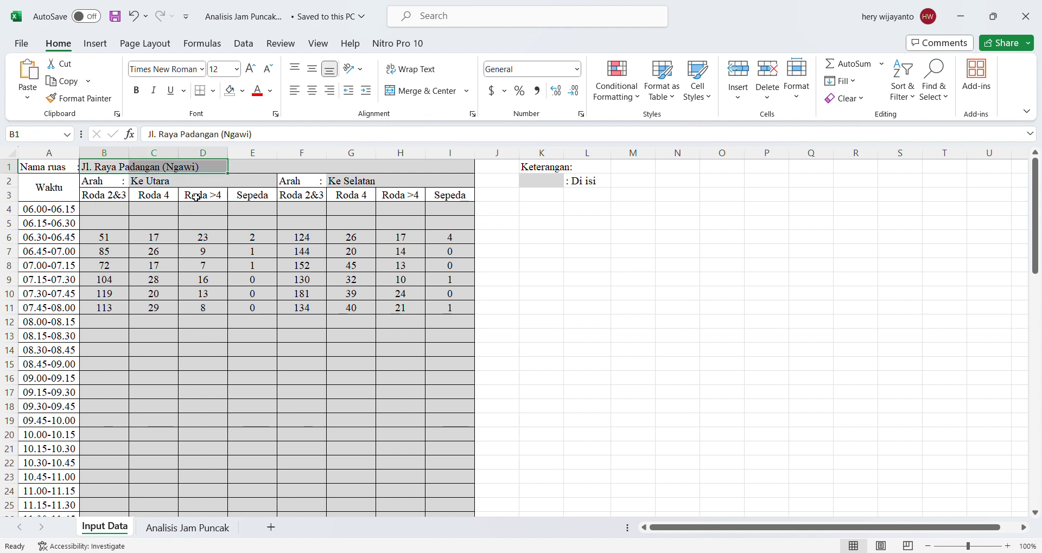
drag(150, 184, 187, 183)
drag(352, 181, 400, 184)
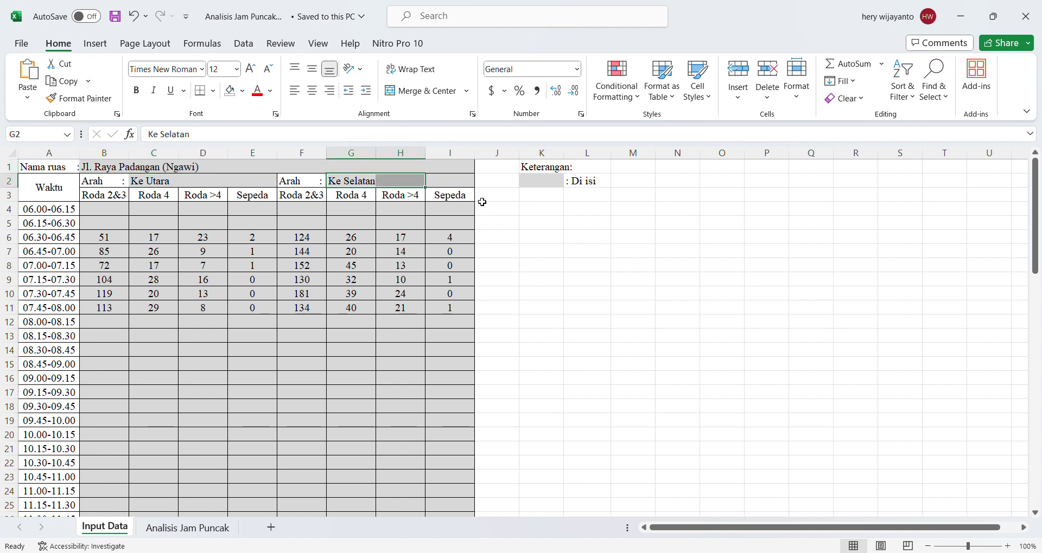
click(547, 279)
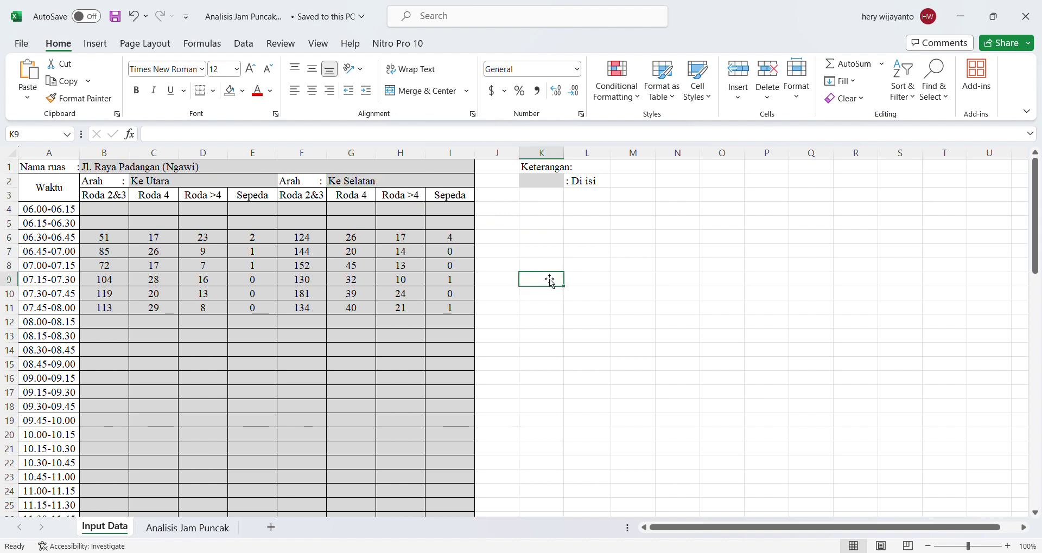
drag(111, 238, 439, 308)
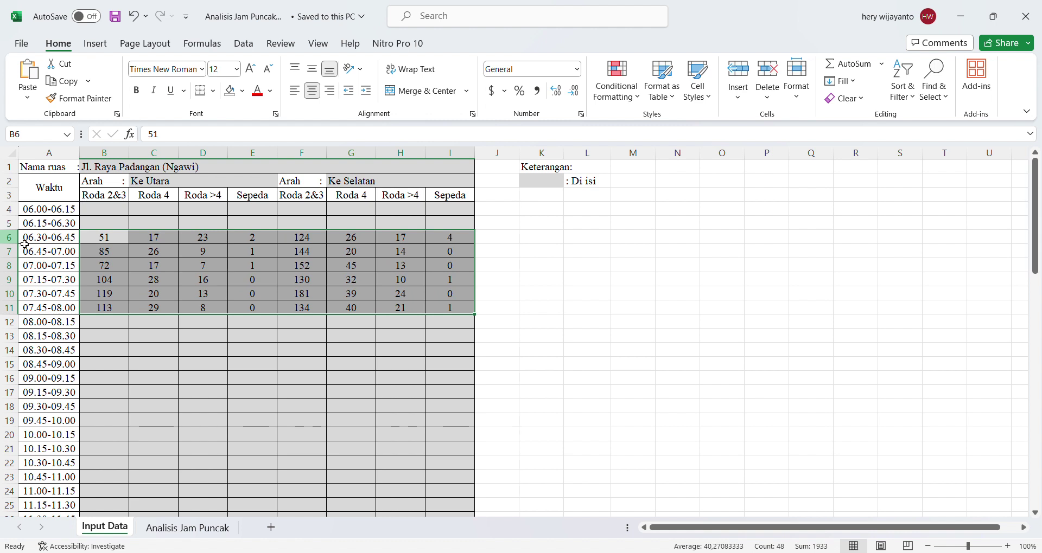
click(101, 237)
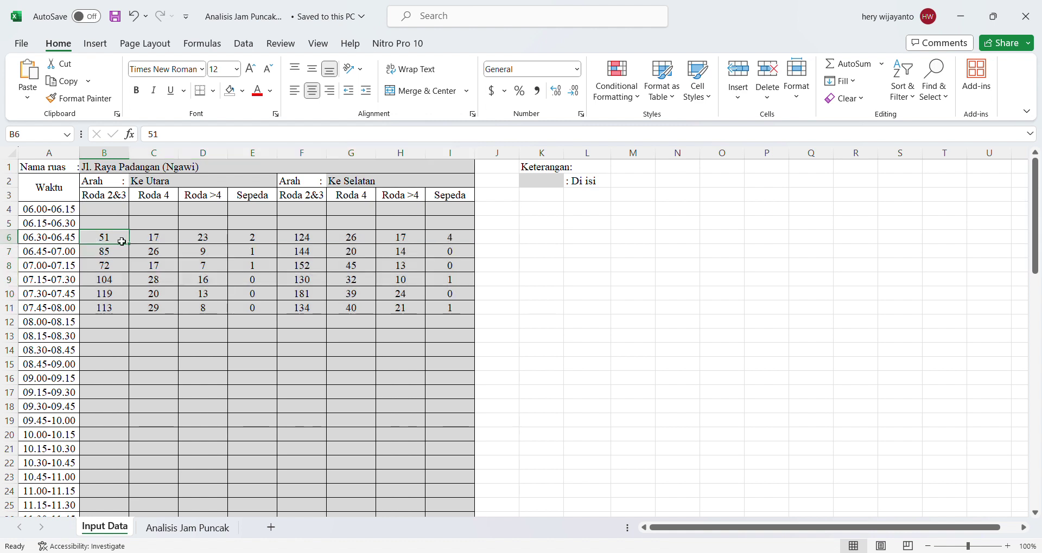
drag(107, 239, 447, 308)
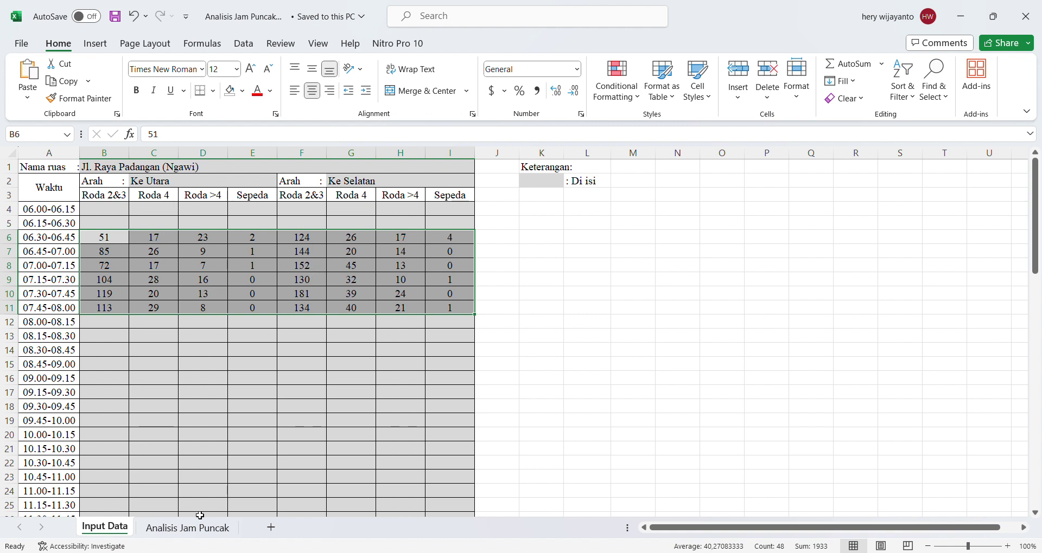
scroll(298, 369, down, 9)
scroll(291, 381, down, 6)
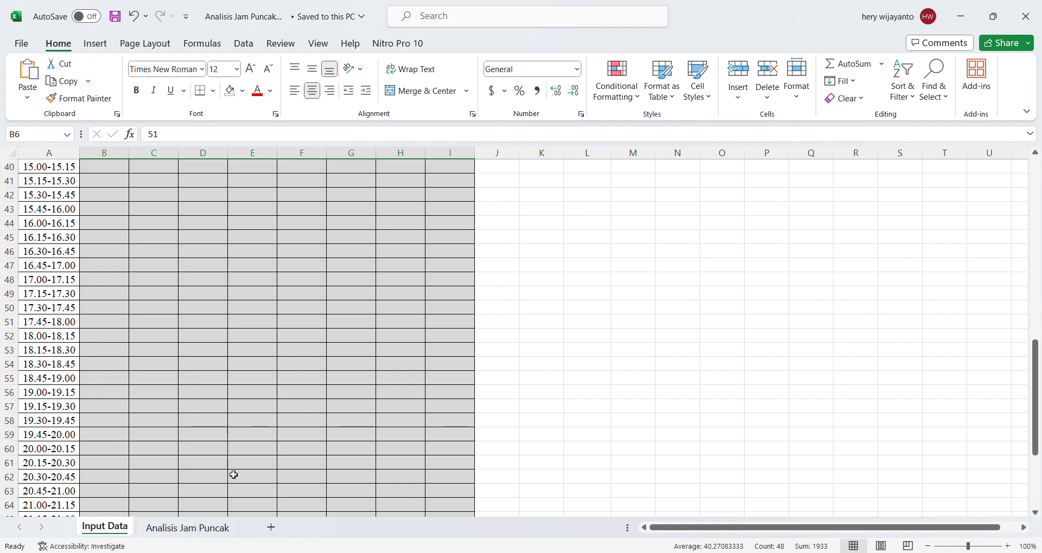
Examine the Analisis Jam Puncak sheet's hourly sum formulas against the Input Data intervals, and look at its Emp factors.
click(188, 528)
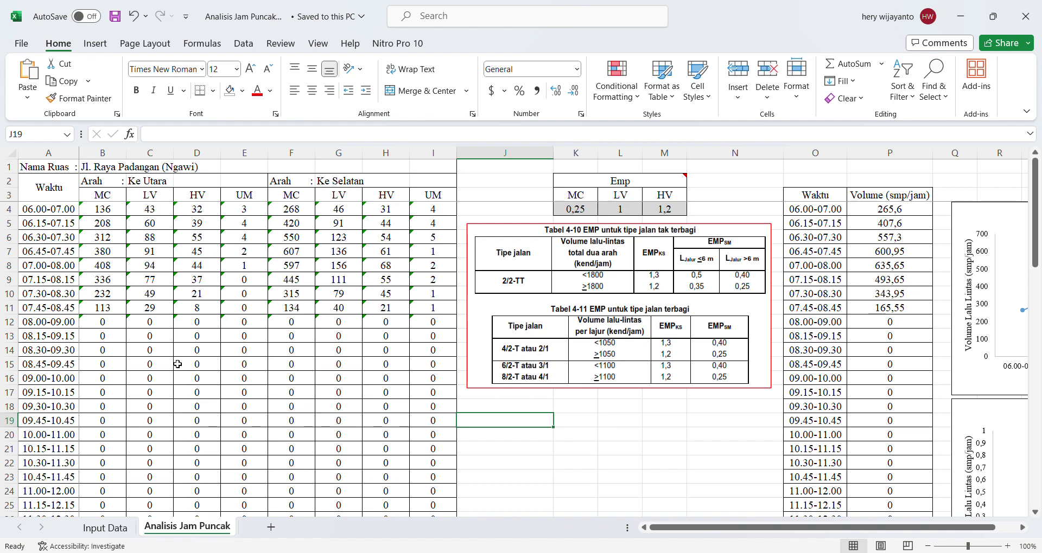
click(118, 336)
click(200, 345)
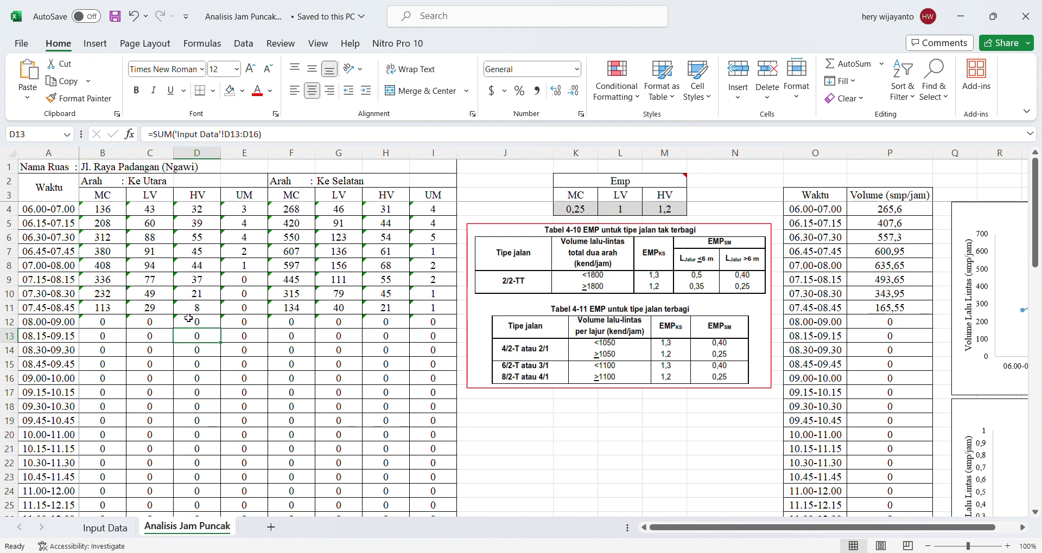
click(105, 528)
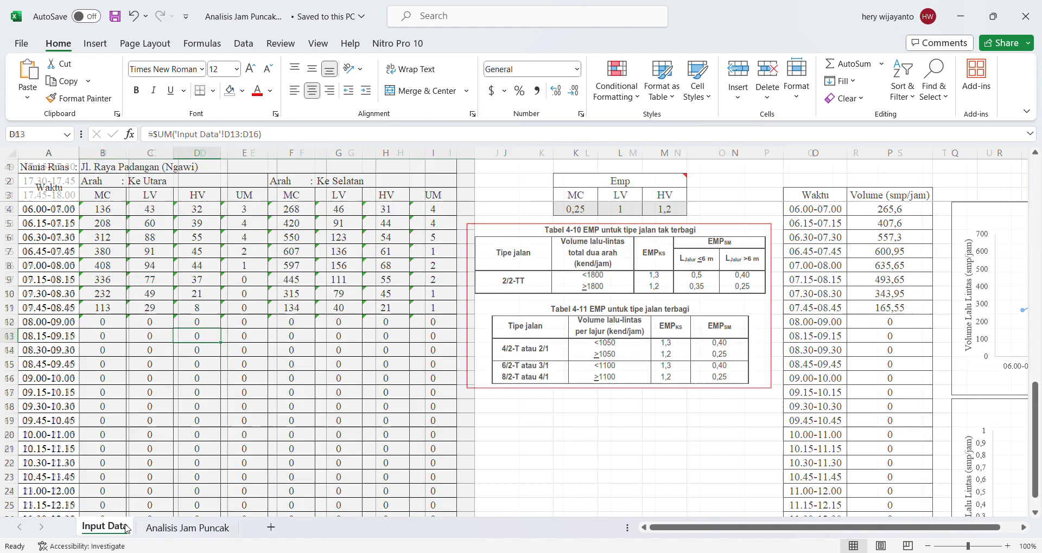
scroll(52, 255, up, 15)
scroll(53, 244, up, 2)
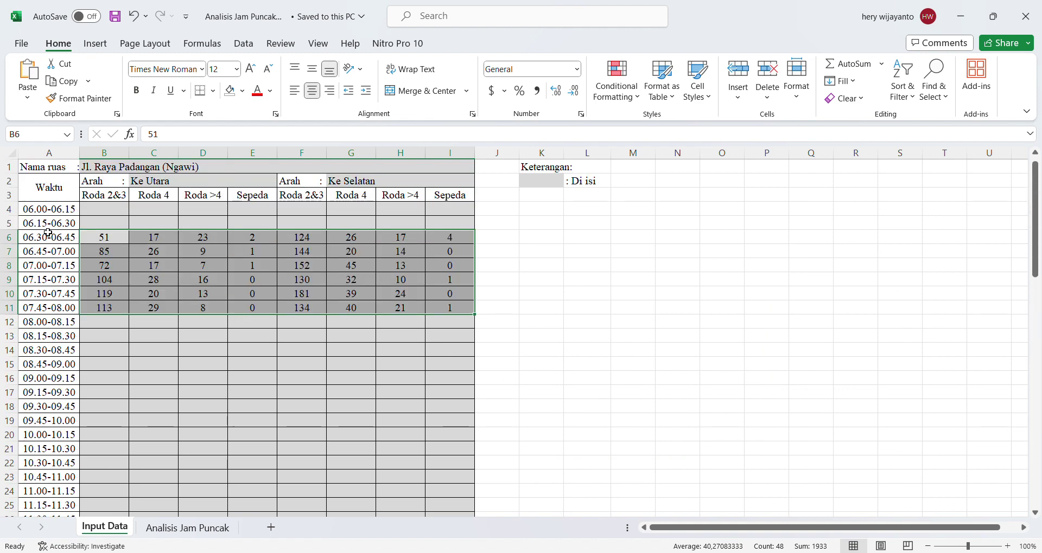
click(53, 212)
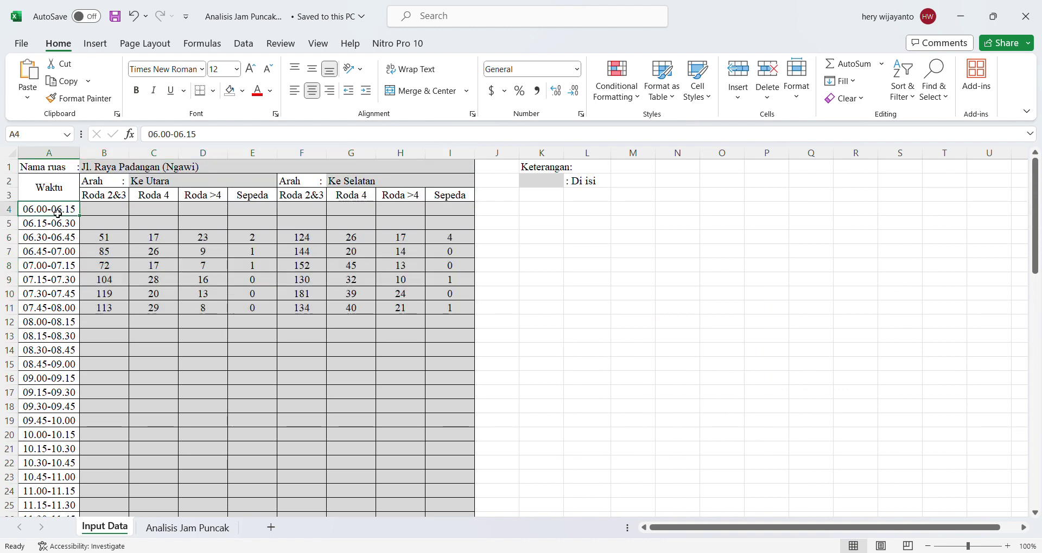
click(190, 528)
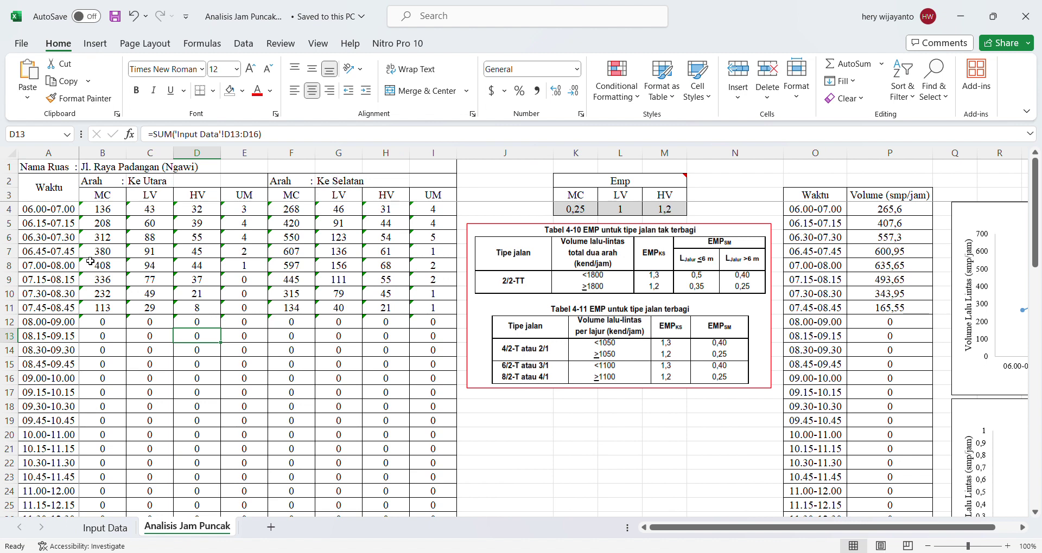
click(110, 213)
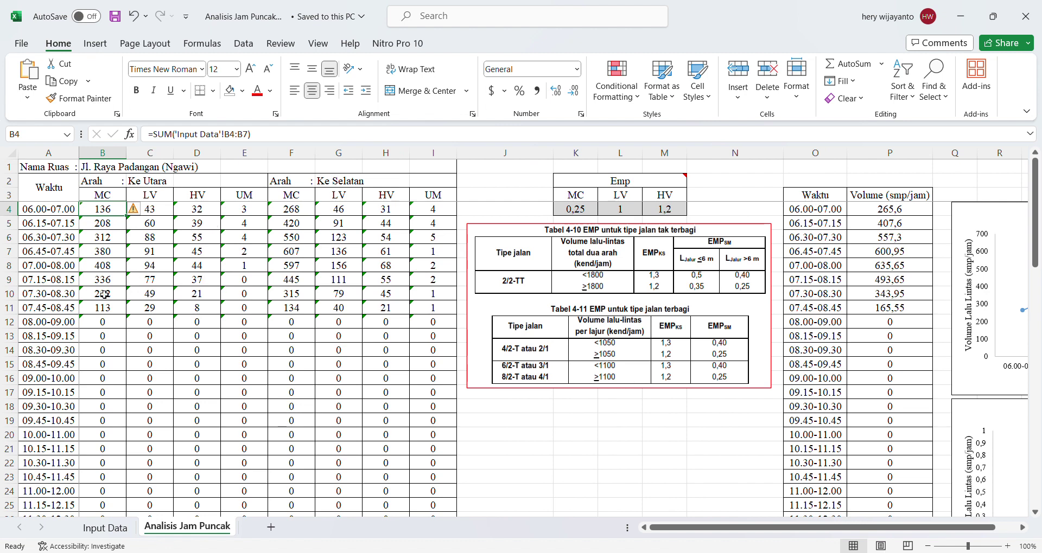
click(584, 212)
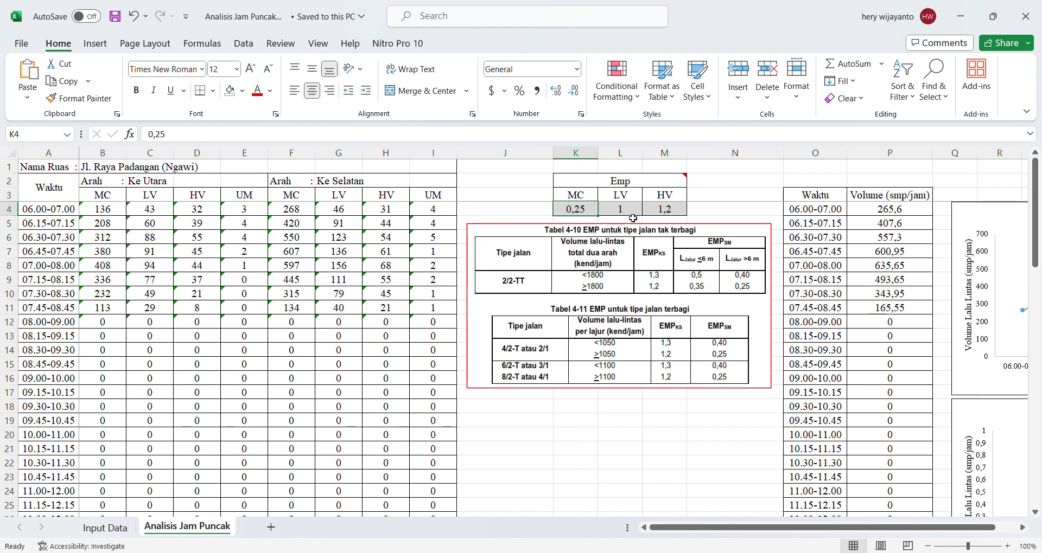
click(587, 198)
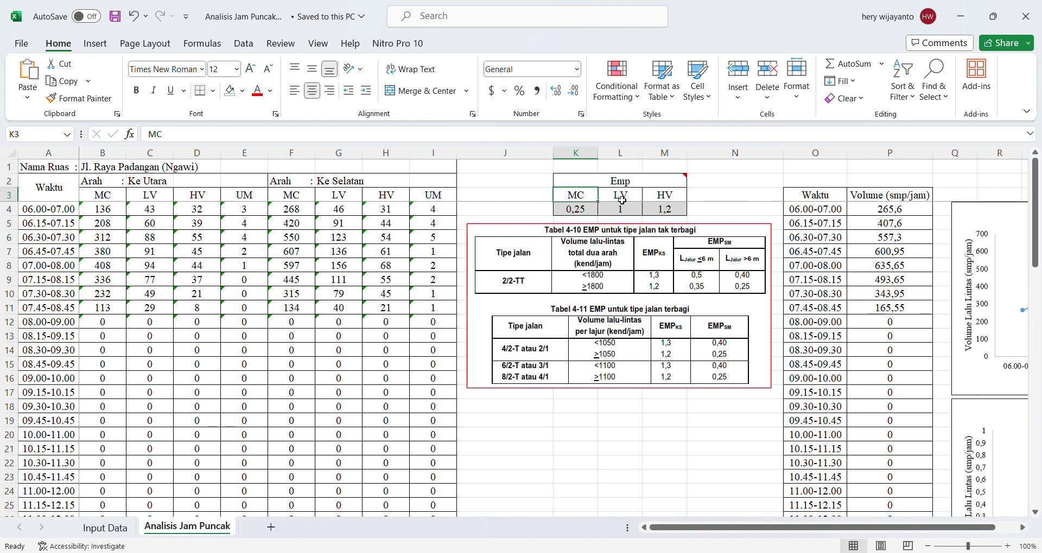
Rename the Ke Utara vehicle class headers MC and LV as SM and MP.
click(116, 197)
click(149, 199)
click(199, 197)
click(245, 197)
click(112, 201)
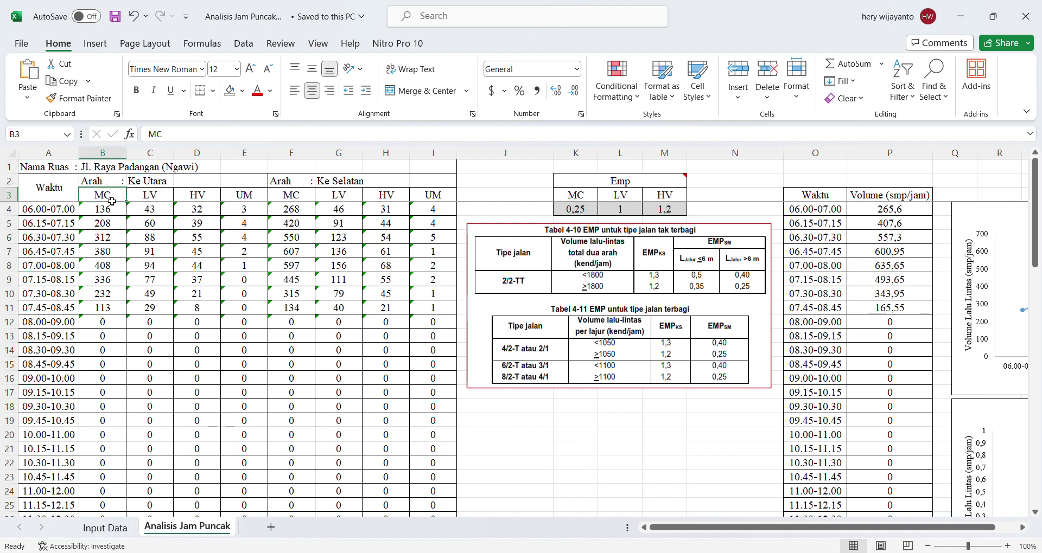
text(SM)
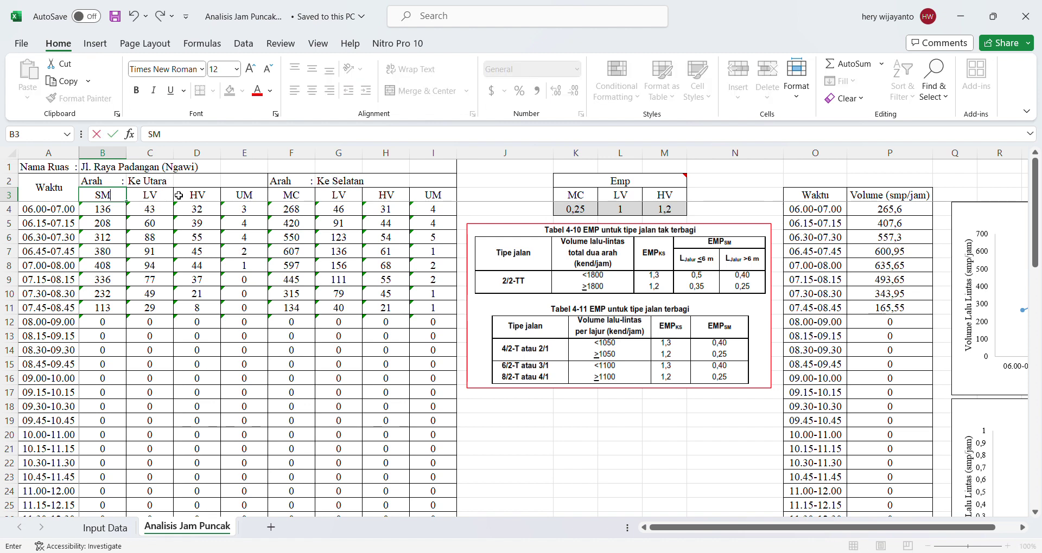
key(Tab)
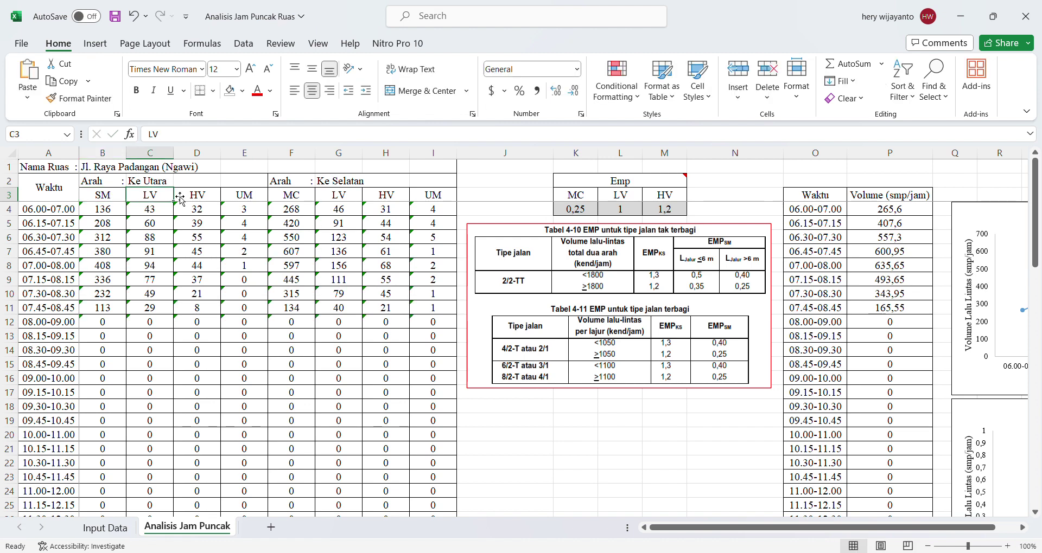
text(MO)
key(Tab)
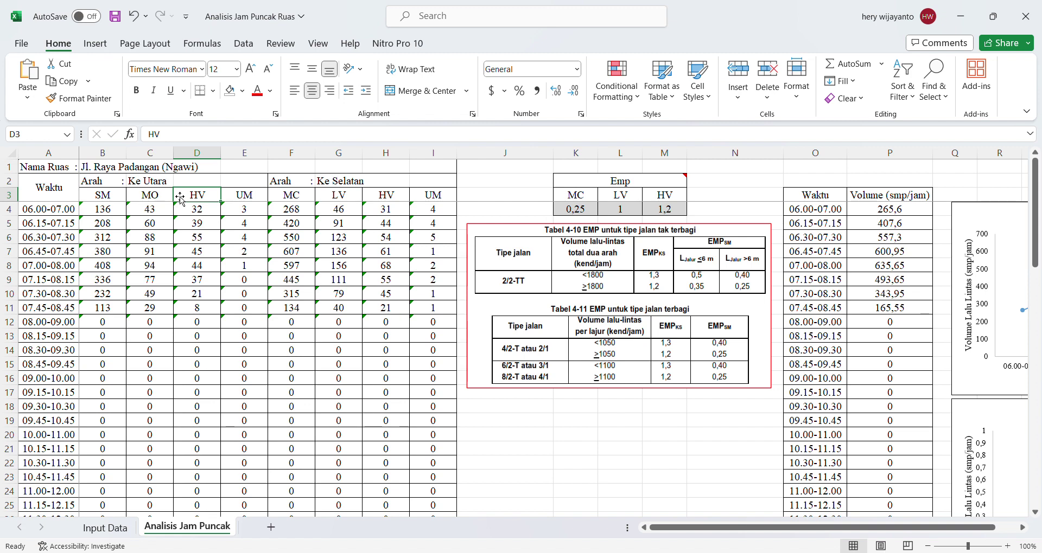
click(158, 197)
text(MP)
key(Tab)
Rename the Ke Utara vehicle class headers HV and UM as KS and KTB.
text(KS)
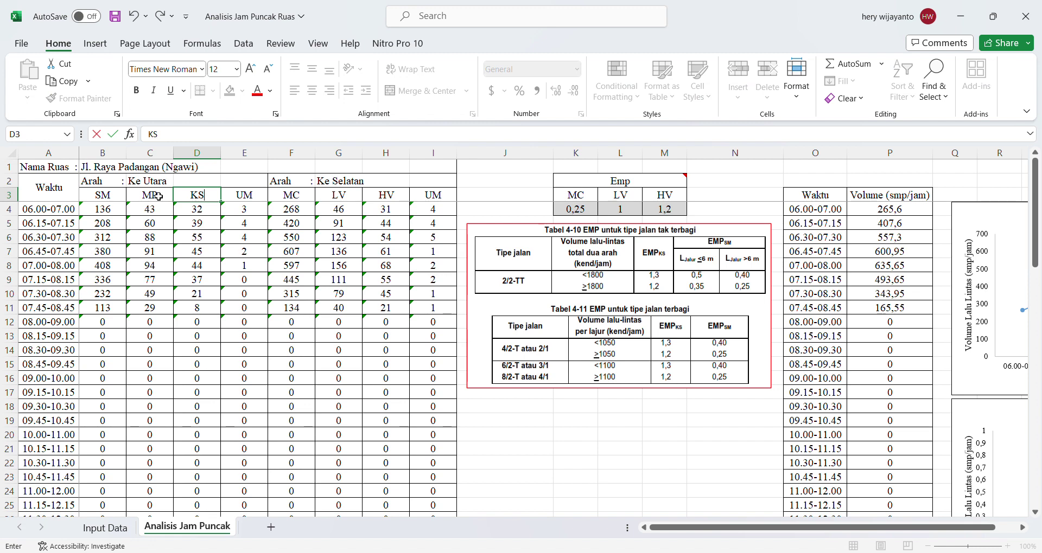
click(248, 196)
text(KT)
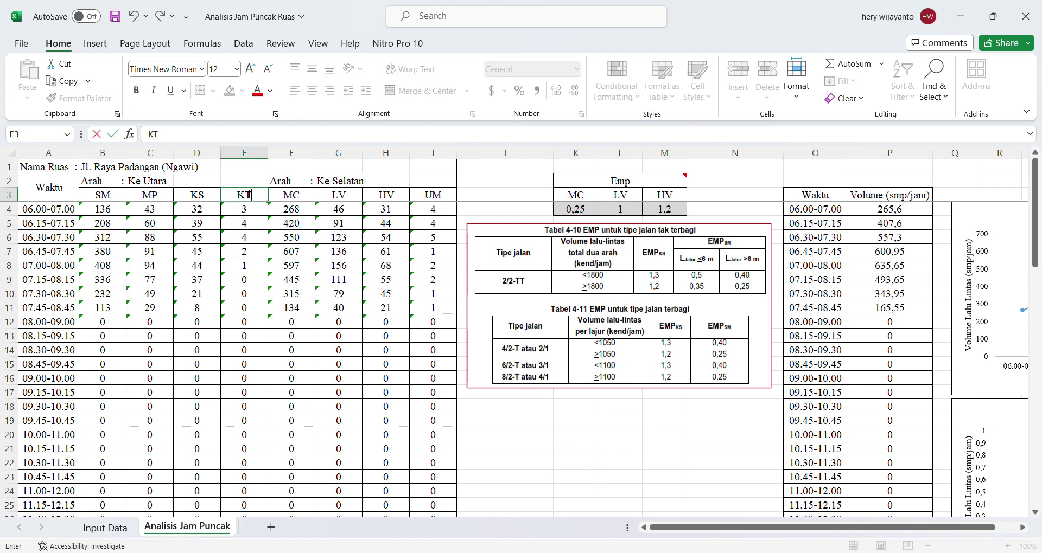
text(B)
click(306, 312)
Link the first Ke Selatan class header to the Ke Utara one with =B3 and fill the formula across F3:I3.
click(307, 198)
text(=)
click(108, 198)
key(Return)
click(307, 200)
drag(315, 208, 443, 204)
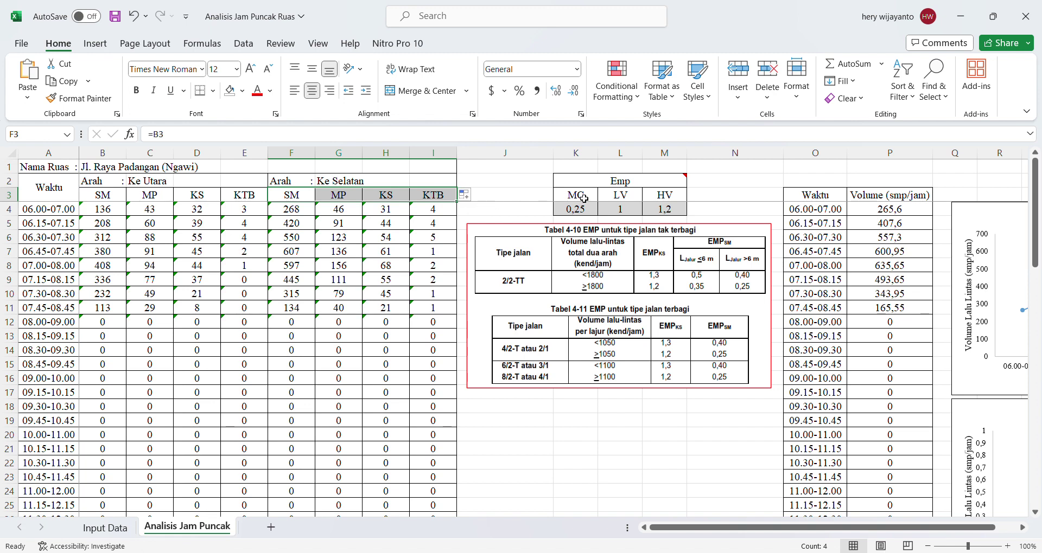
Rename the three Emp table headers as SM, MP and KS.
click(588, 197)
text(SM)
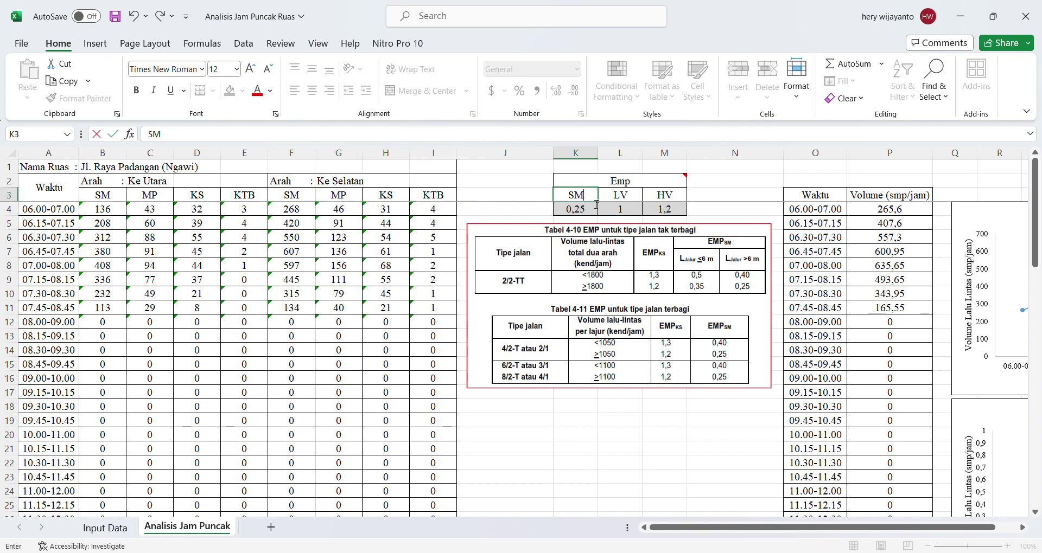
key(Tab)
text(MP)
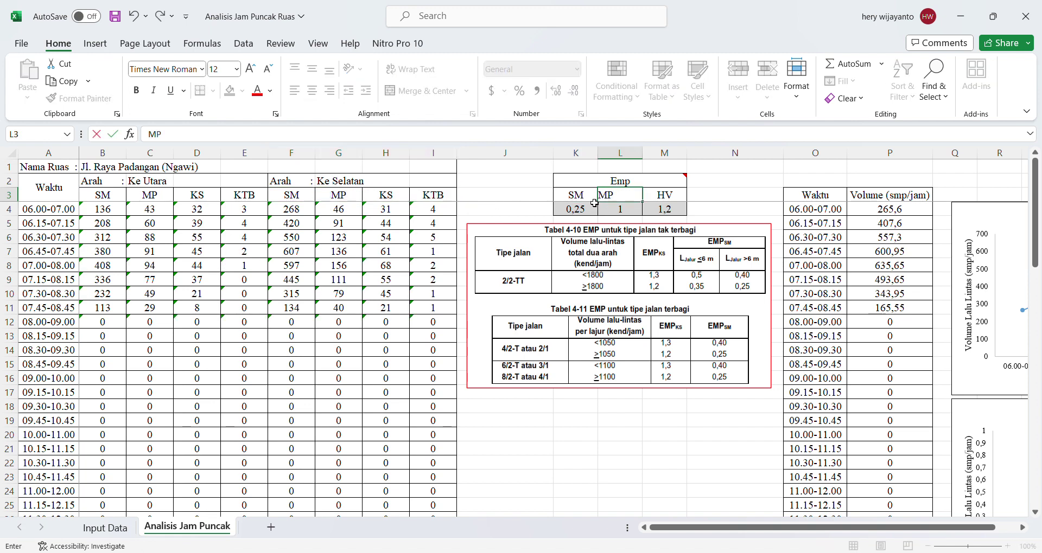
key(Tab)
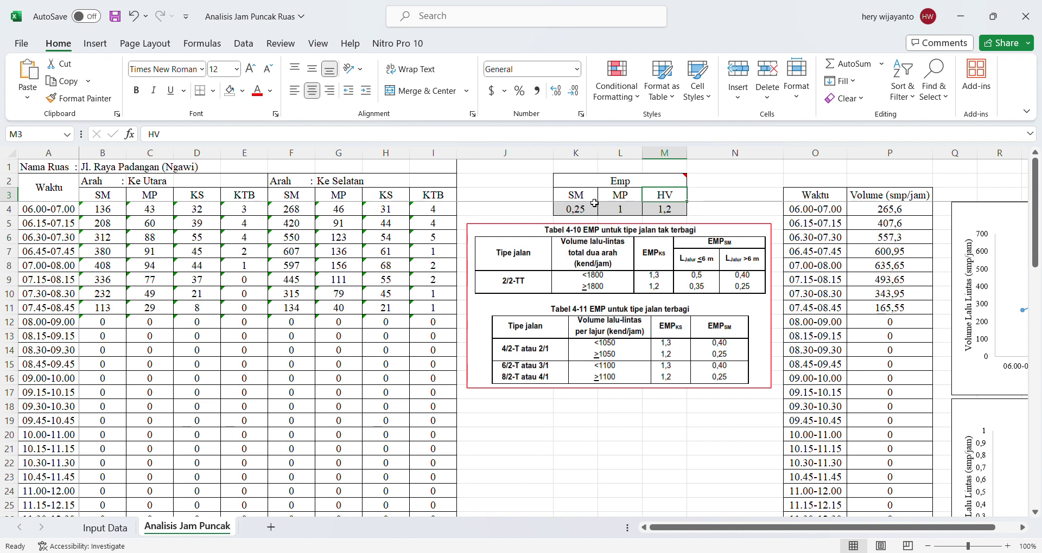
text(KS)
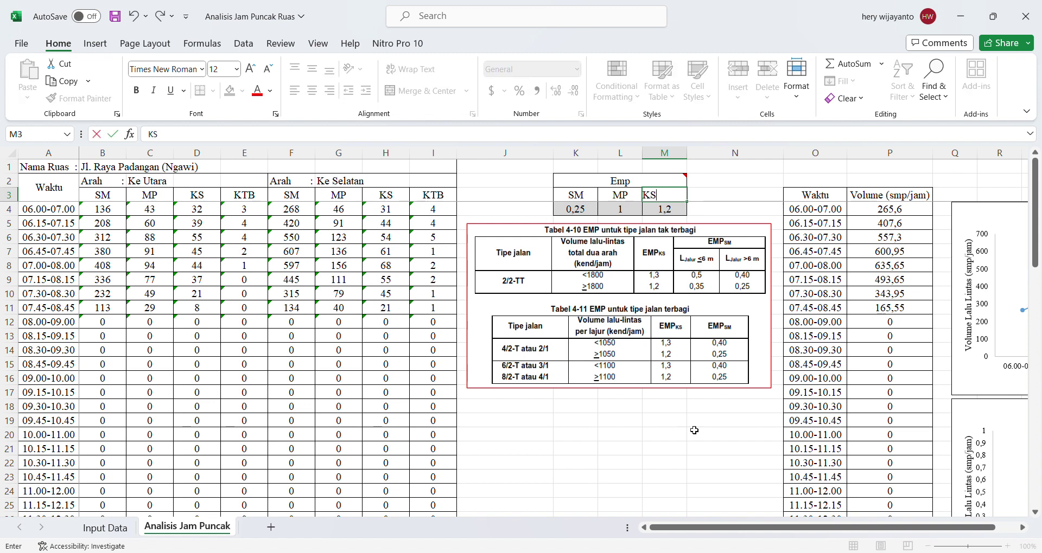
click(695, 435)
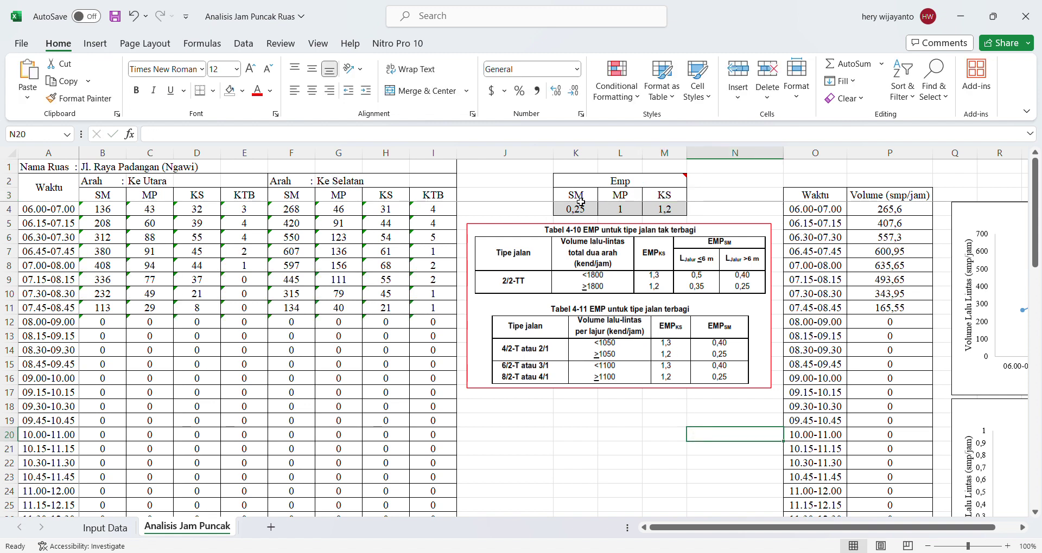
Examine the Emp factors for SM, MP and KS against reference tables 4-10 and 4-11 and the hourly volumes.
drag(580, 210, 652, 213)
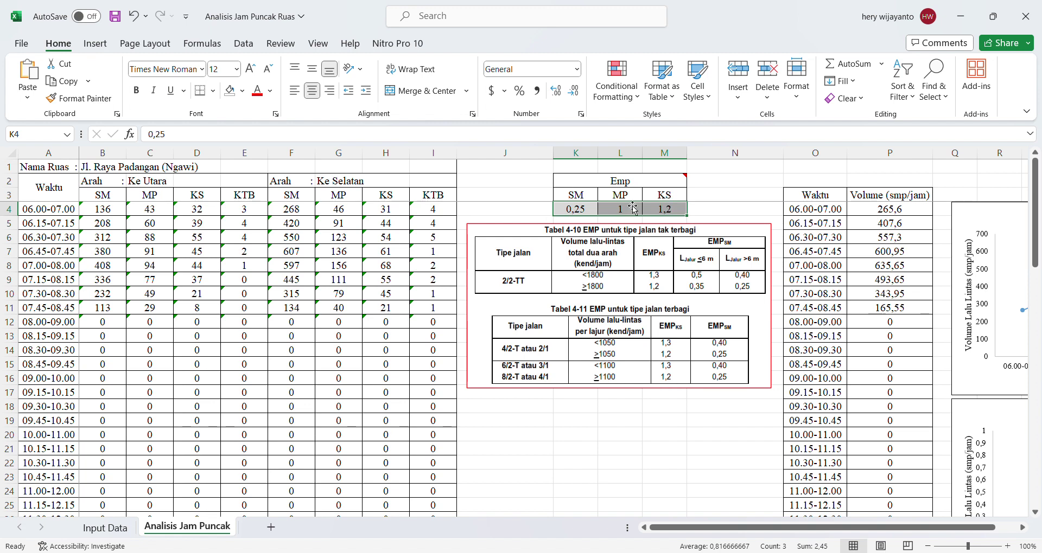
click(593, 212)
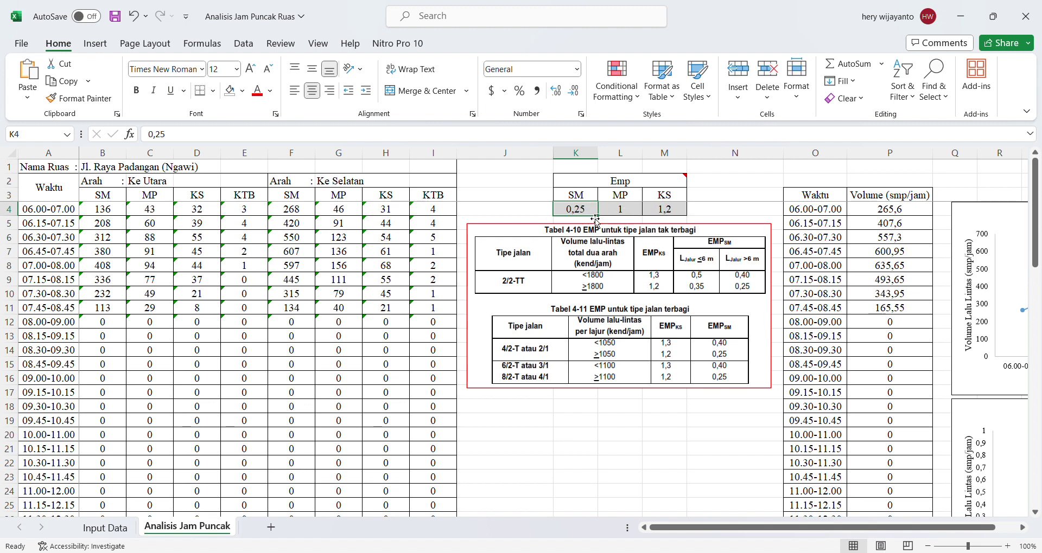
click(704, 211)
click(612, 262)
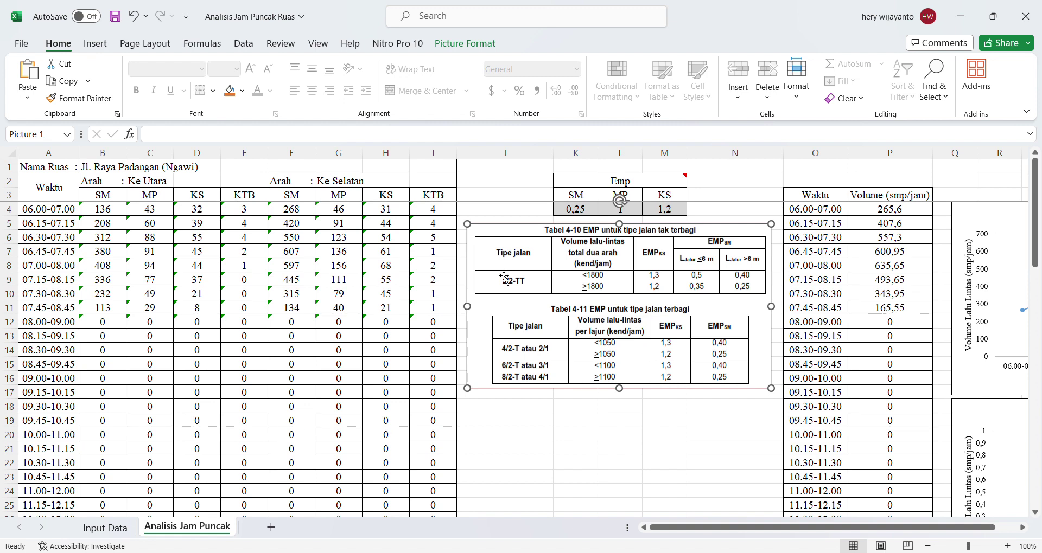
click(180, 239)
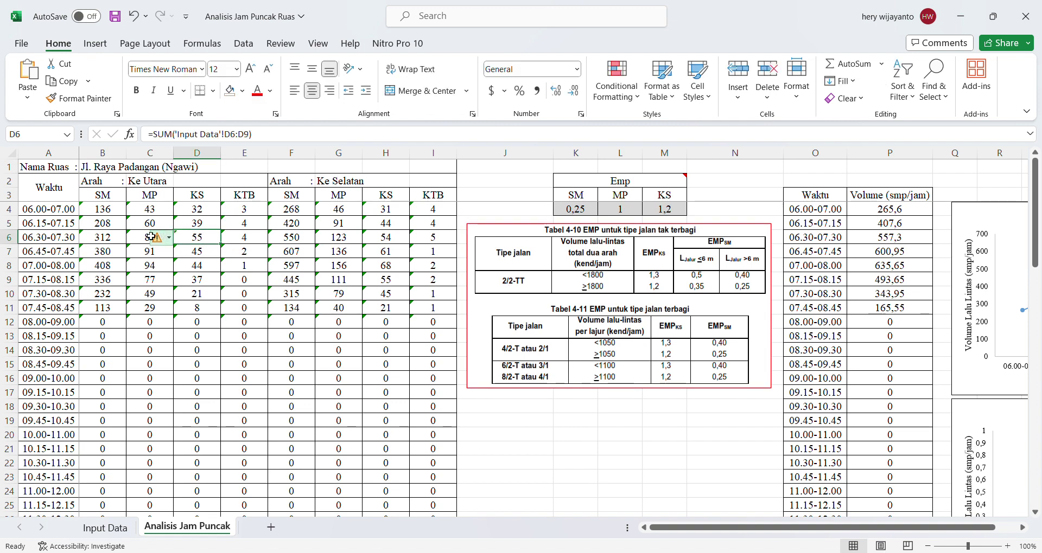
Set the Emp factors in row 4 to 0,4 for SM and 1,3 for KS.
drag(103, 210, 418, 210)
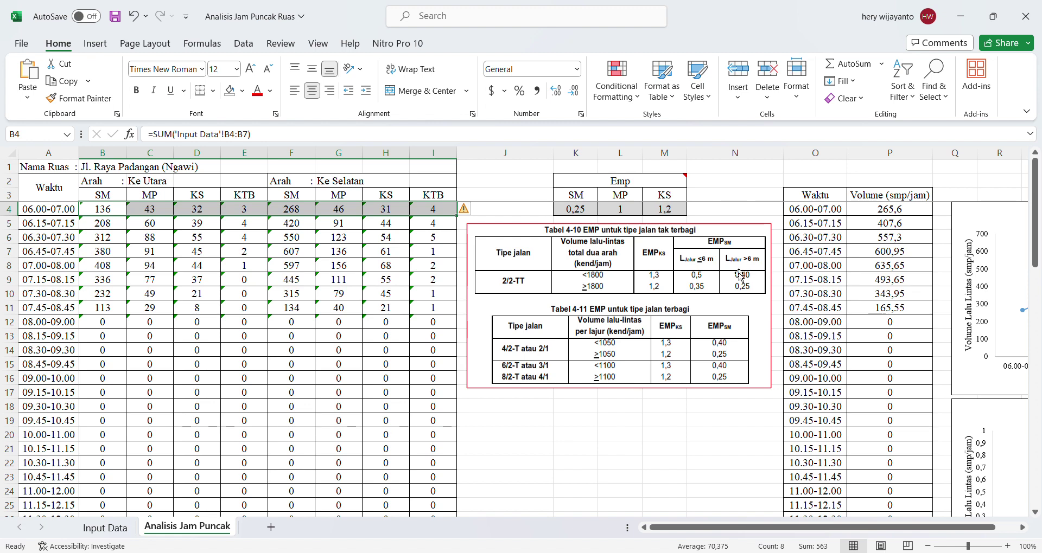
click(590, 212)
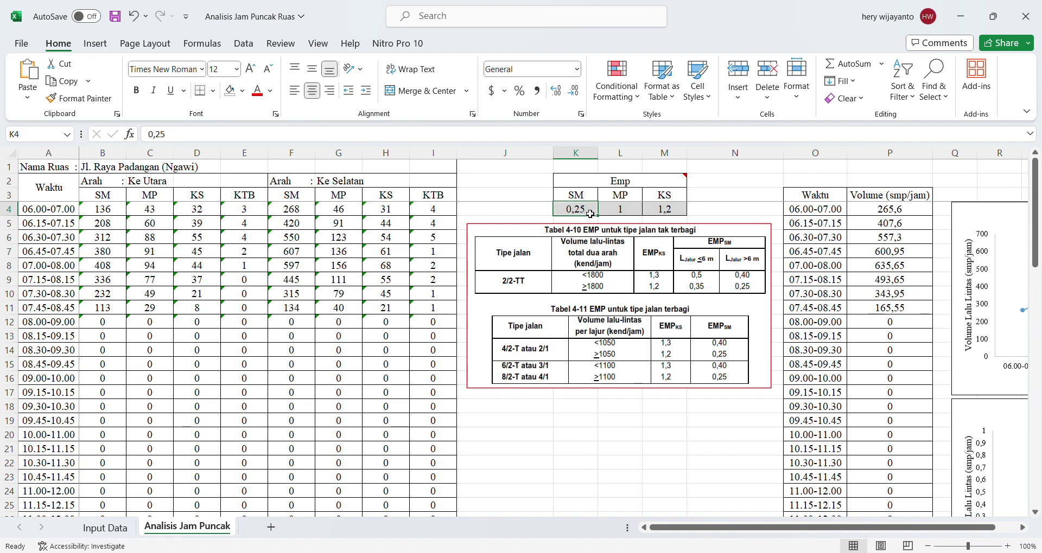
text(0,4)
key(Return)
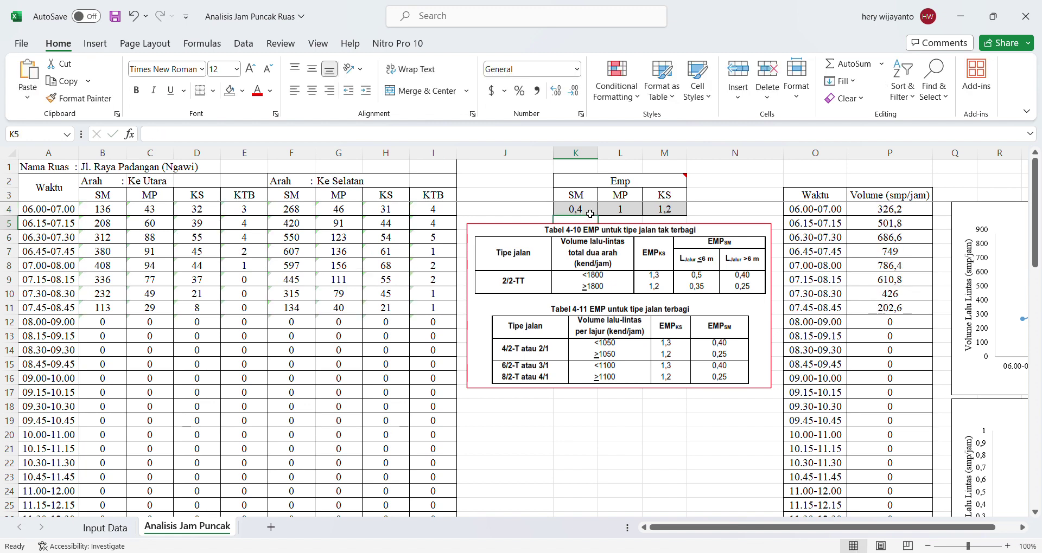
click(629, 210)
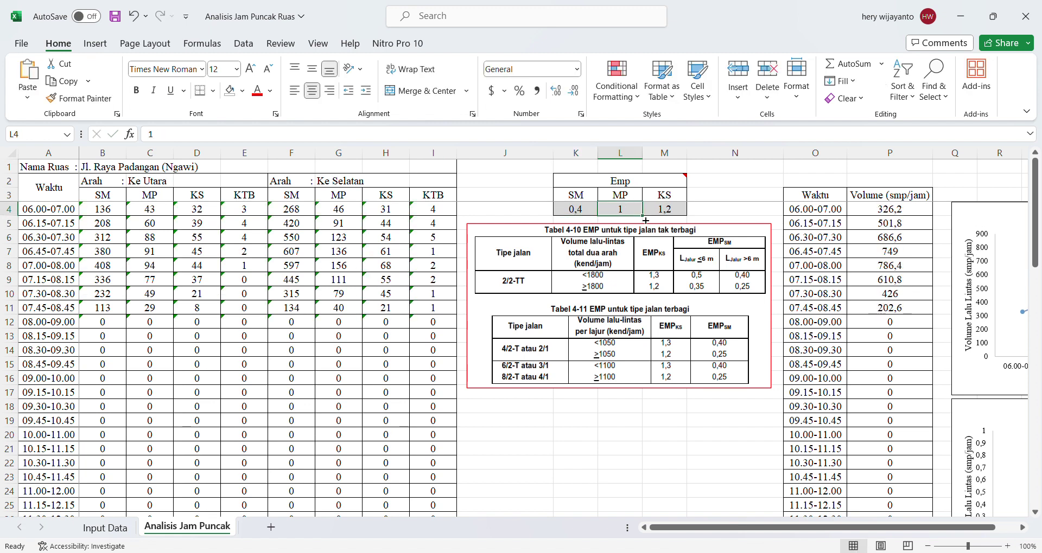
click(672, 212)
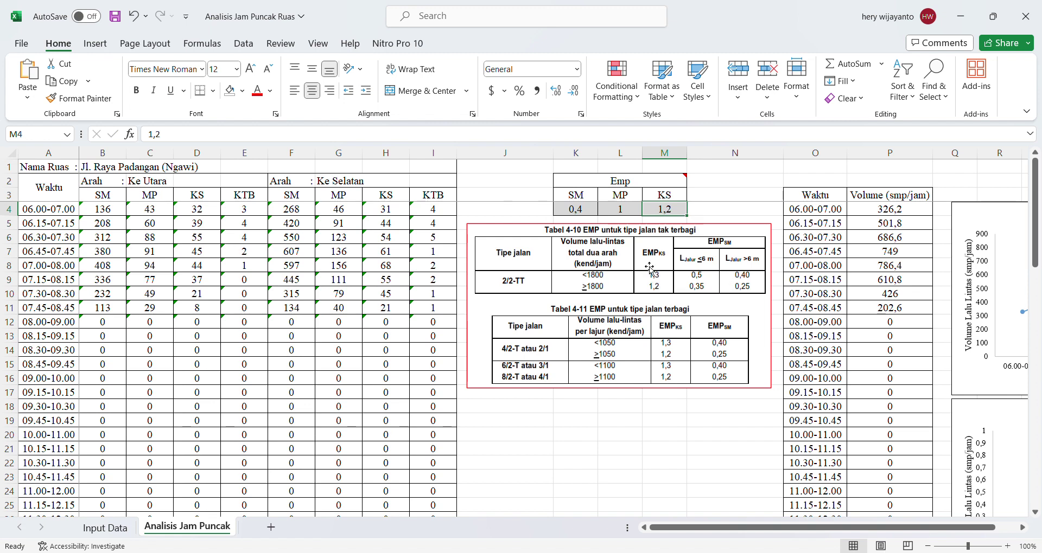
text(1,)
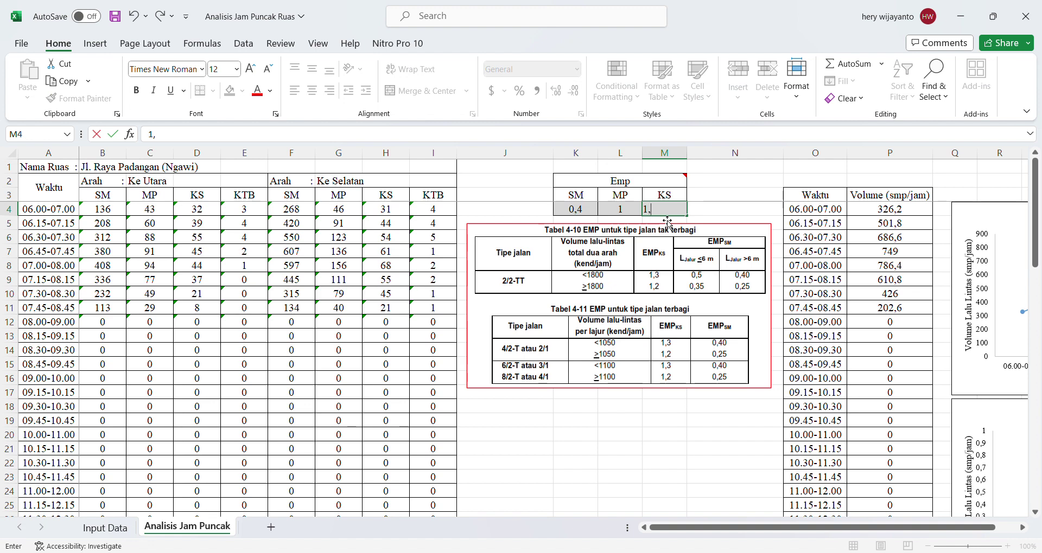
key(Return)
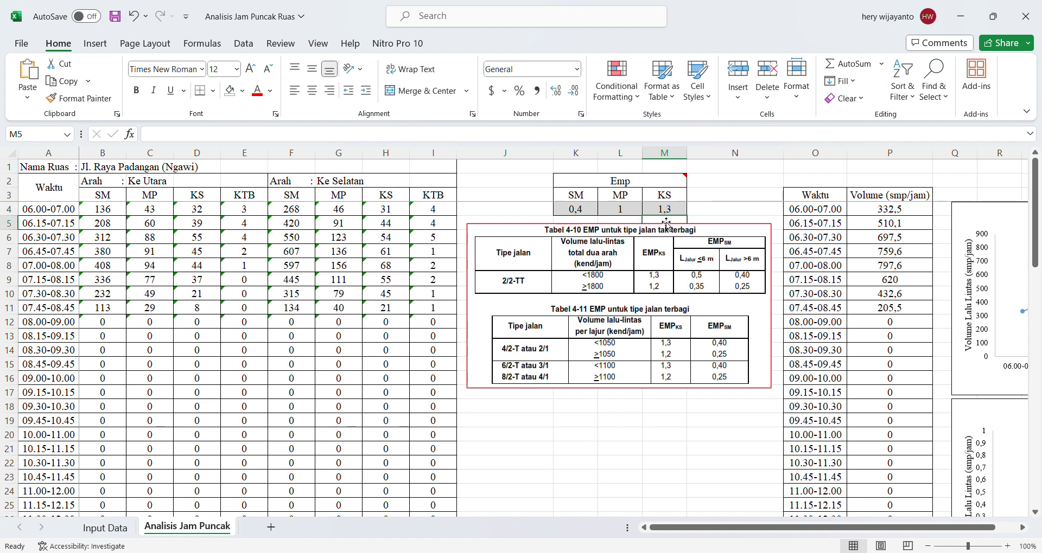
click(524, 420)
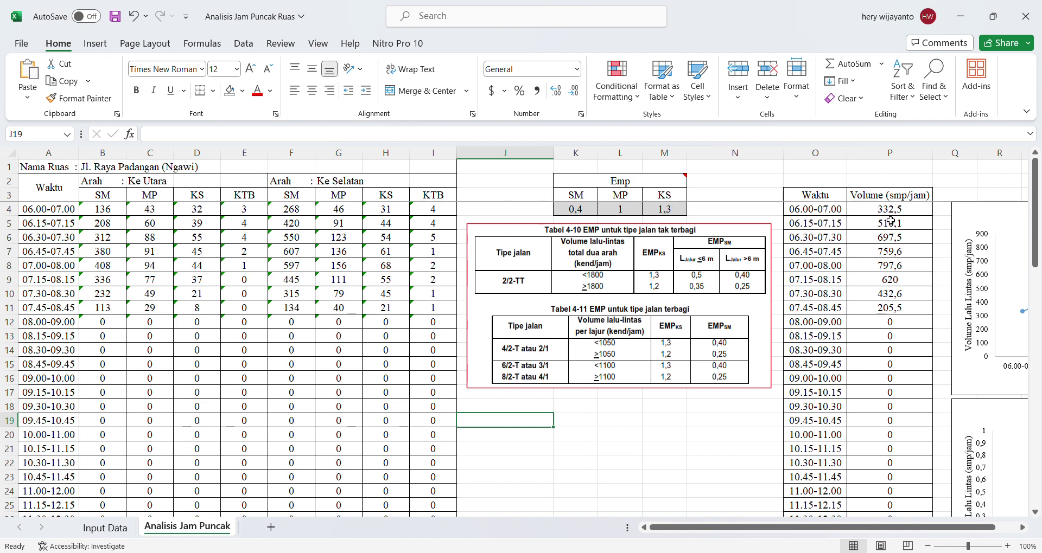
Examine how the Volume (smp/jam) formula for 06.00-07.00 combines both directions' class counts with the Emp factors.
drag(875, 209, 896, 308)
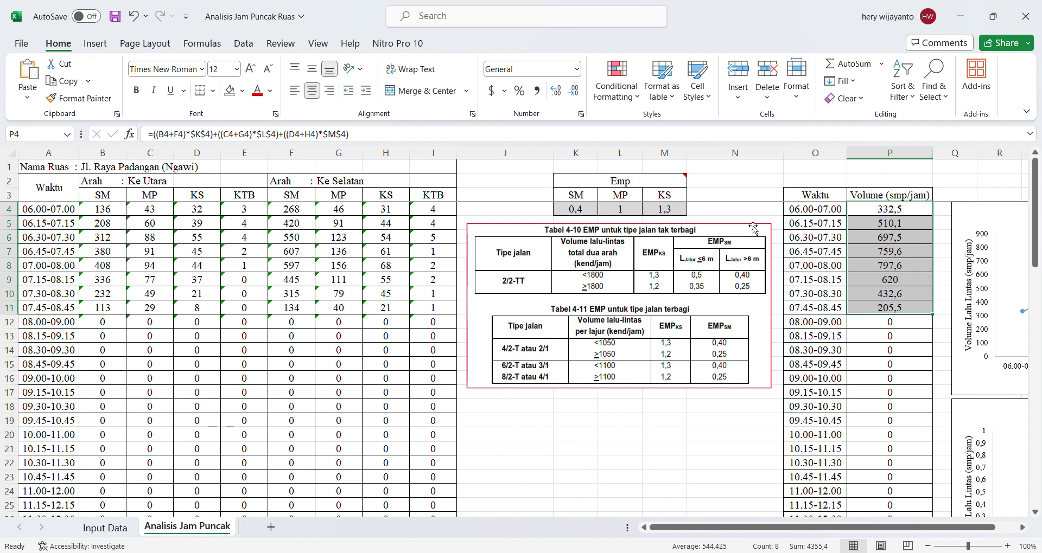
click(115, 210)
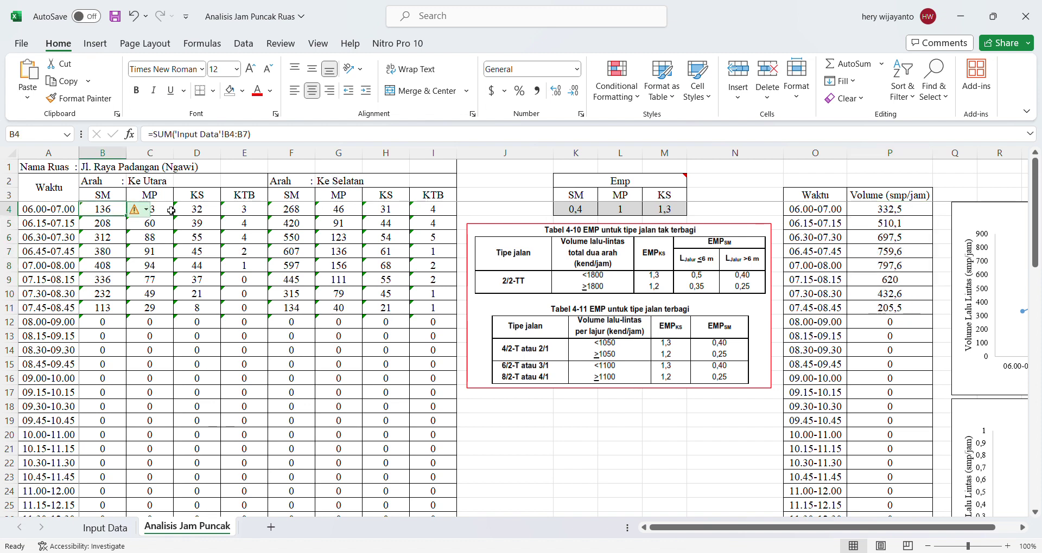
click(594, 210)
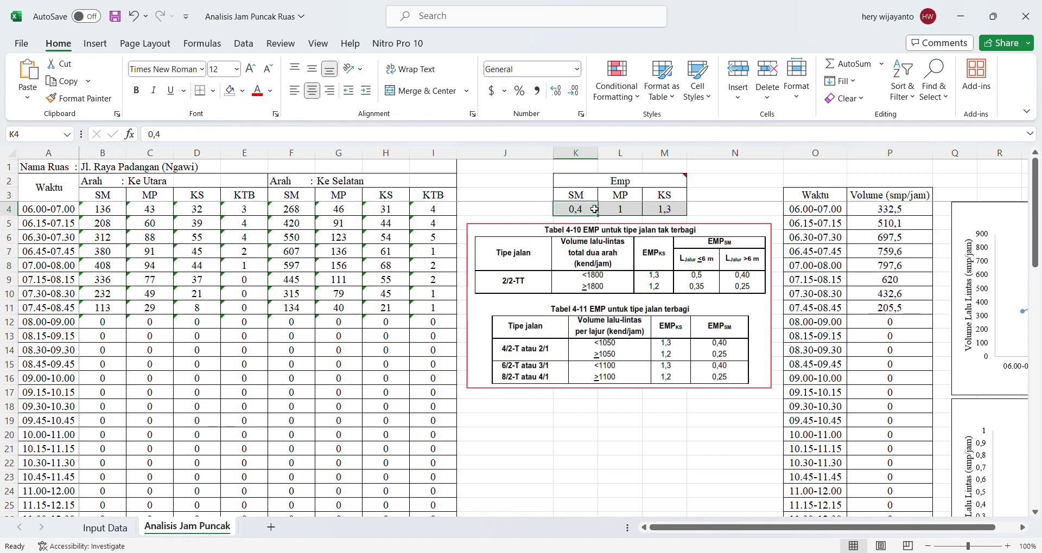
double_click(889, 210)
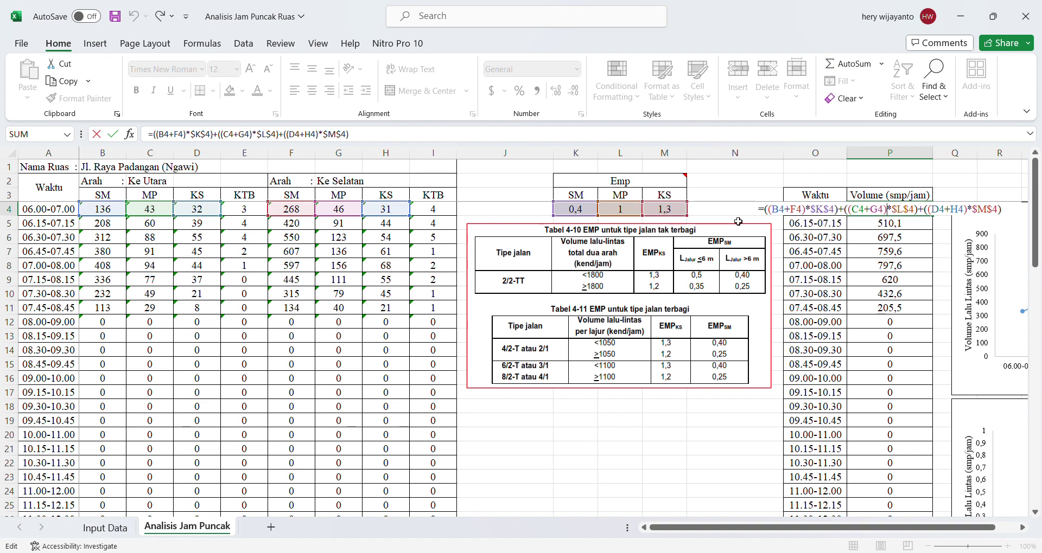
key(Return)
click(902, 211)
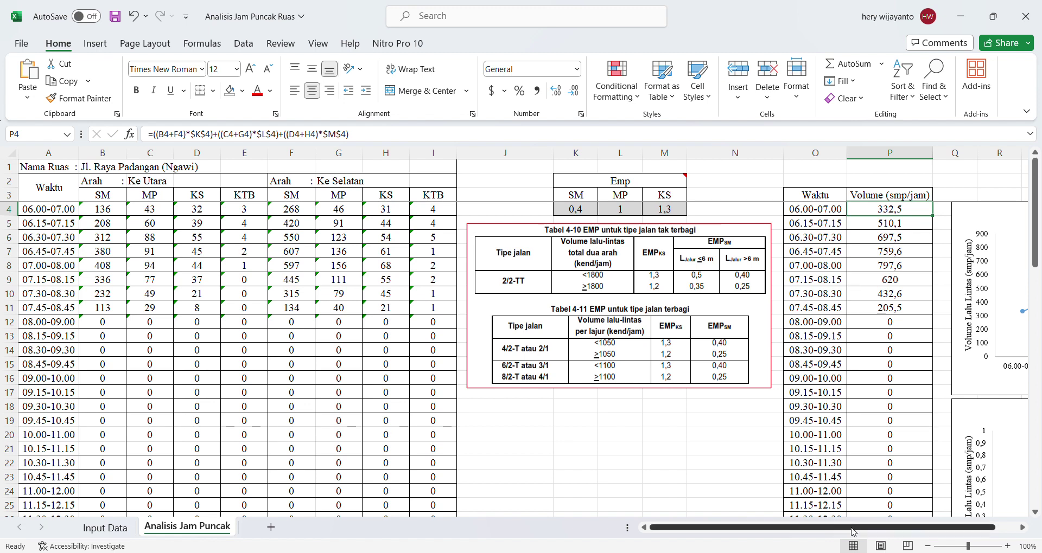
Examine the morning Grafik Fluktuasi Lalu Lintas chart beside the volume table and its source range.
drag(854, 532, 875, 531)
click(1022, 530)
click(1022, 530)
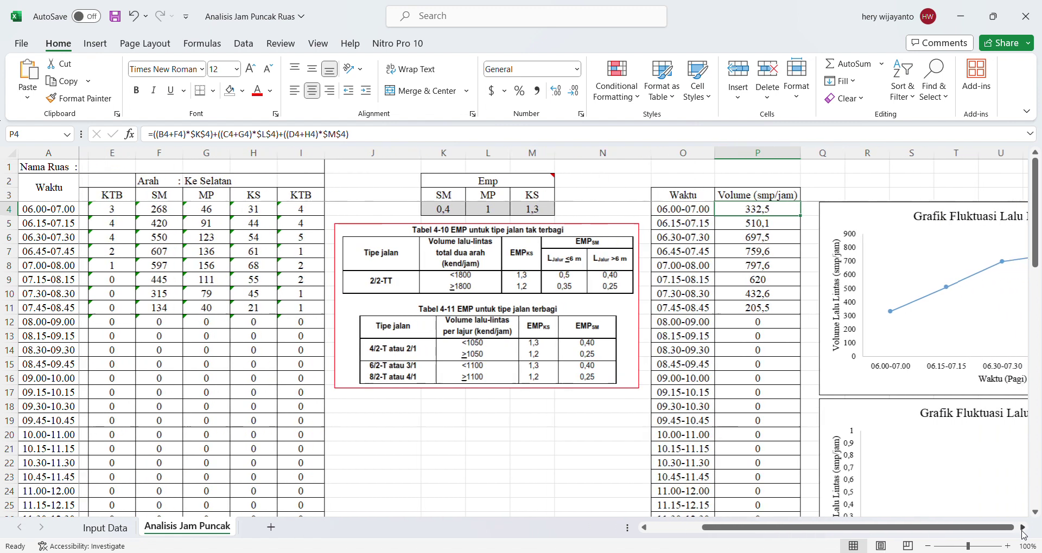
click(1022, 530)
click(1023, 530)
click(1022, 530)
click(820, 271)
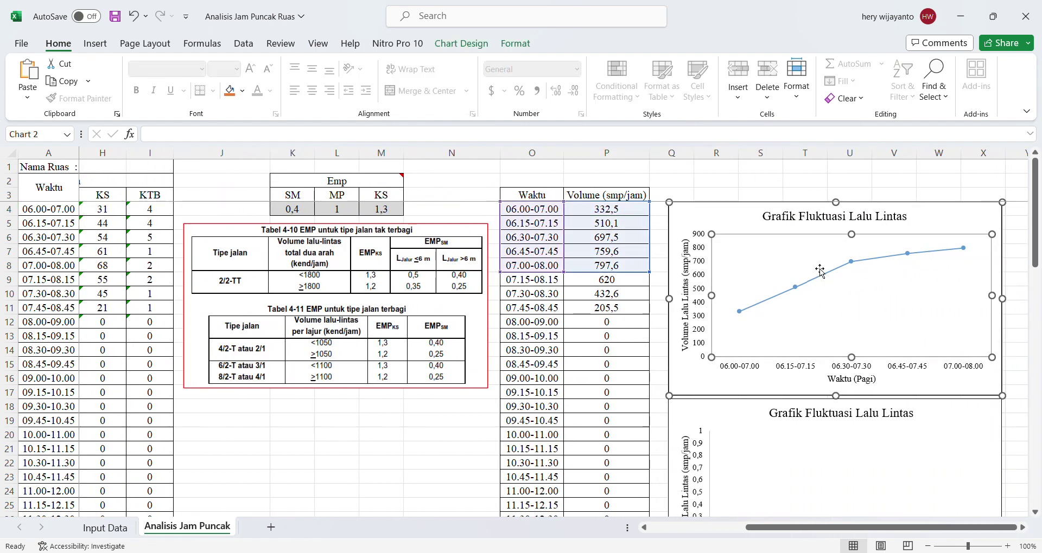
click(726, 179)
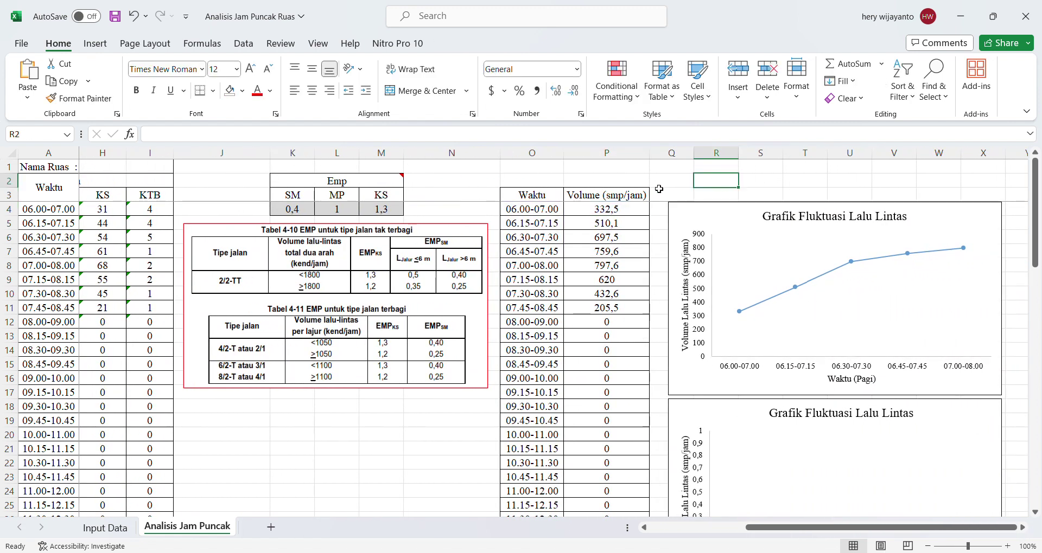
Find the peak among the hourly volumes in P4:P11 and highlight the entire 07.00-08.00 row with a bright blue fill.
drag(850, 527, 745, 536)
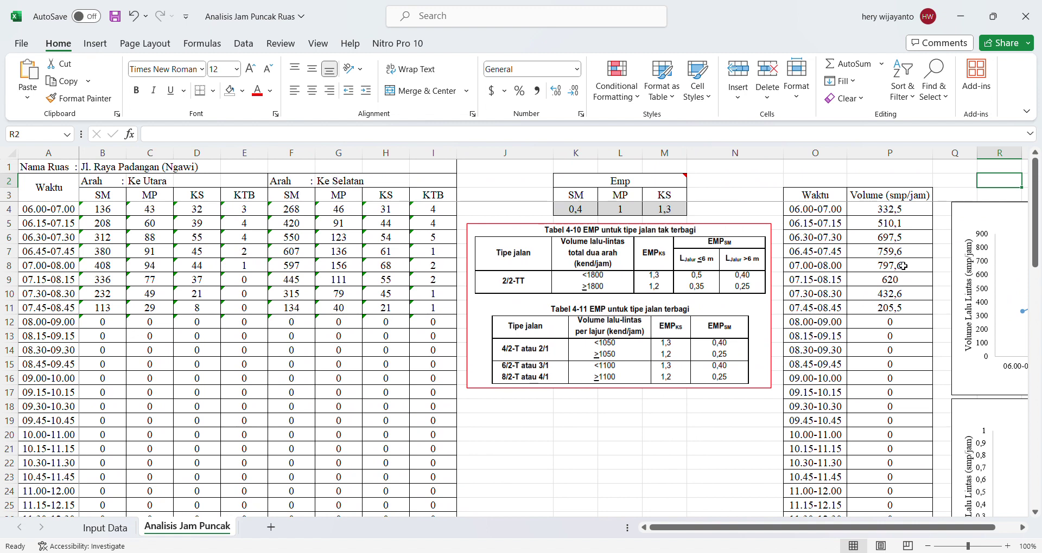
drag(898, 217, 899, 306)
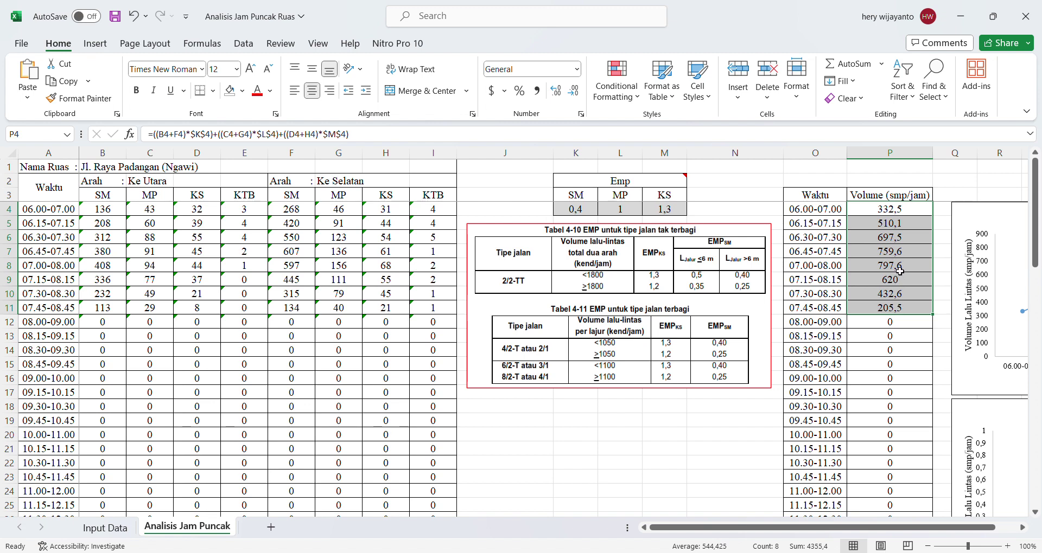
click(899, 272)
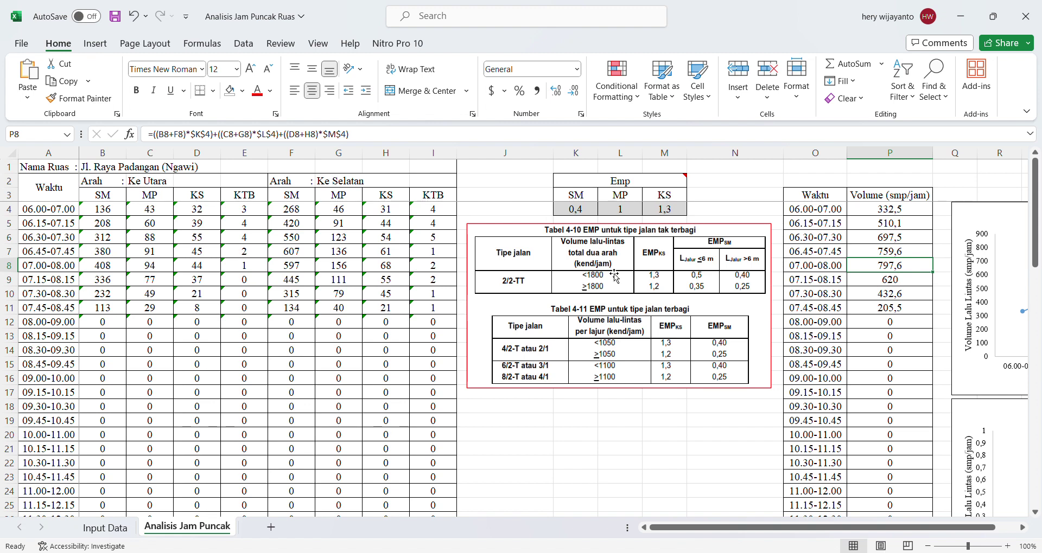
click(16, 268)
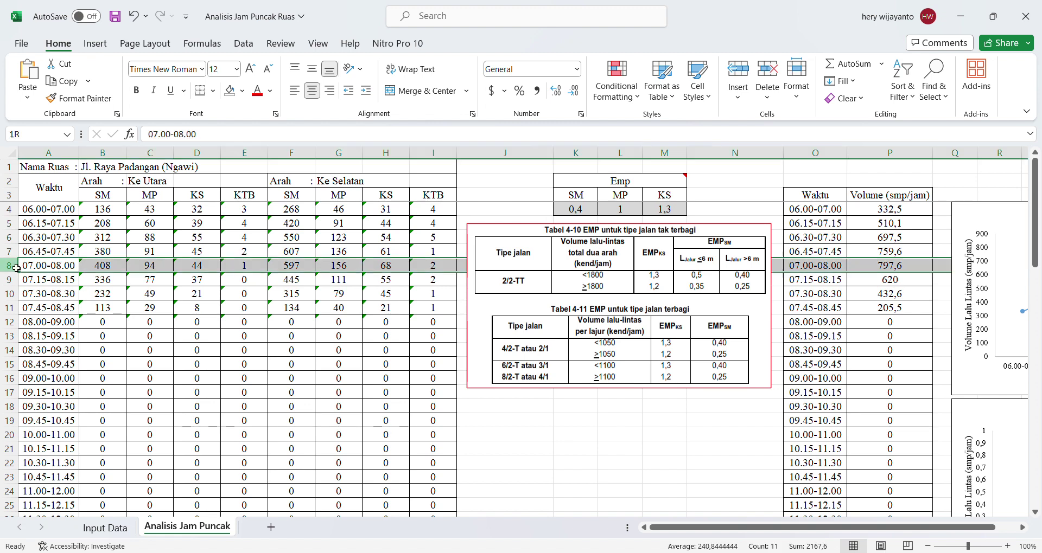
click(242, 92)
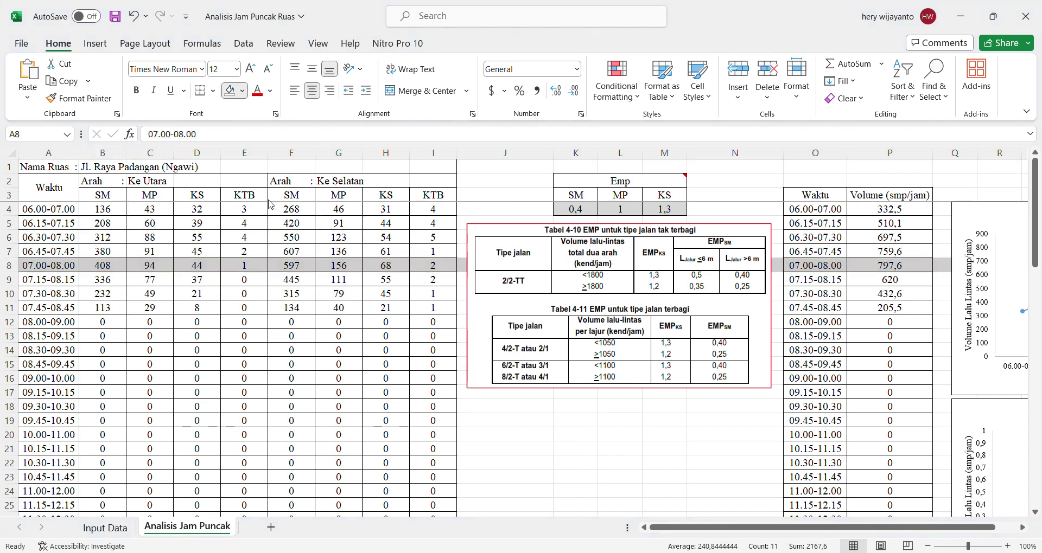
click(296, 222)
click(338, 339)
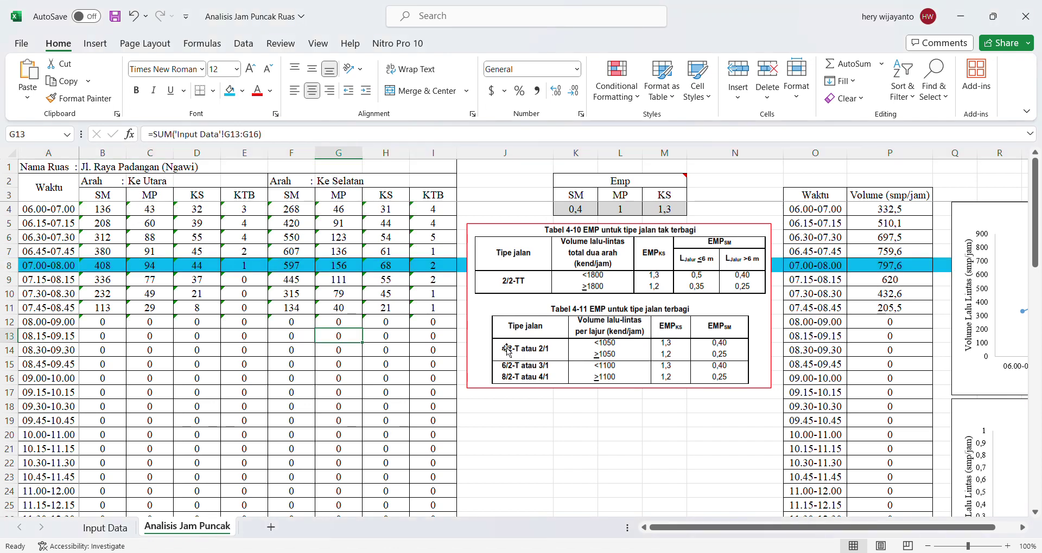
drag(121, 265, 417, 271)
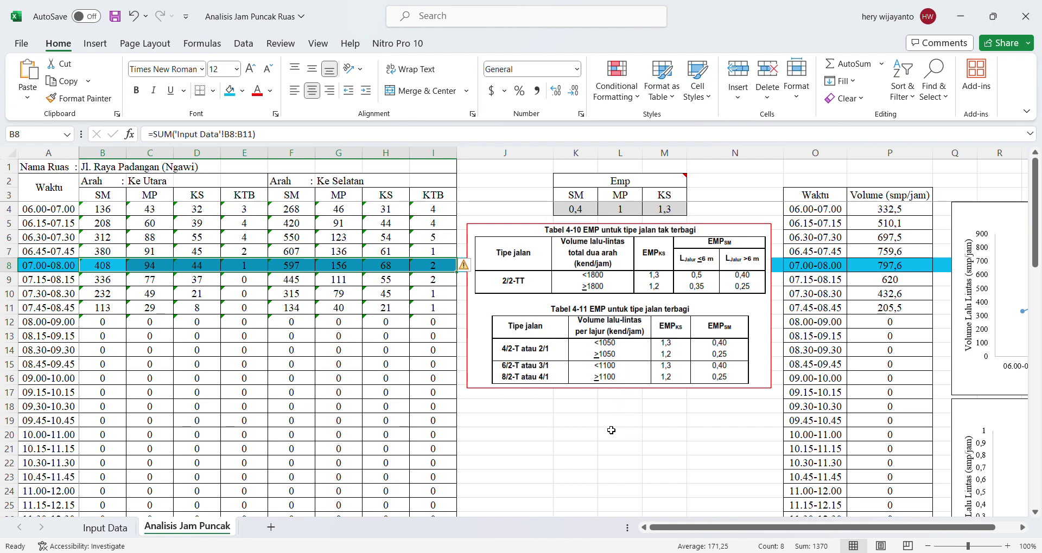
click(659, 449)
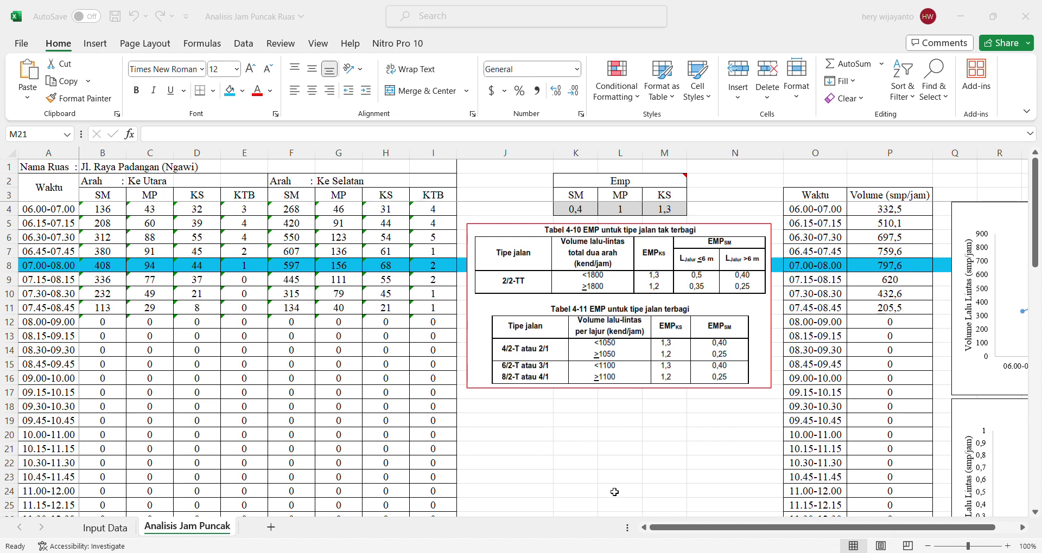
double_click(139, 211)
key(Escape)
double_click(139, 211)
key(Escape)
click(108, 212)
key(Escape)
key(ctrl+c)
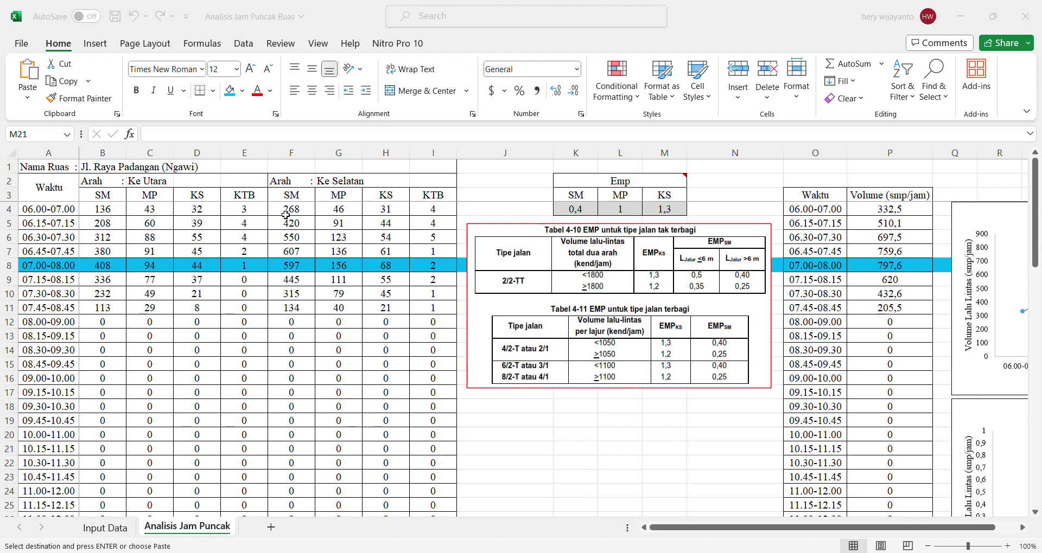